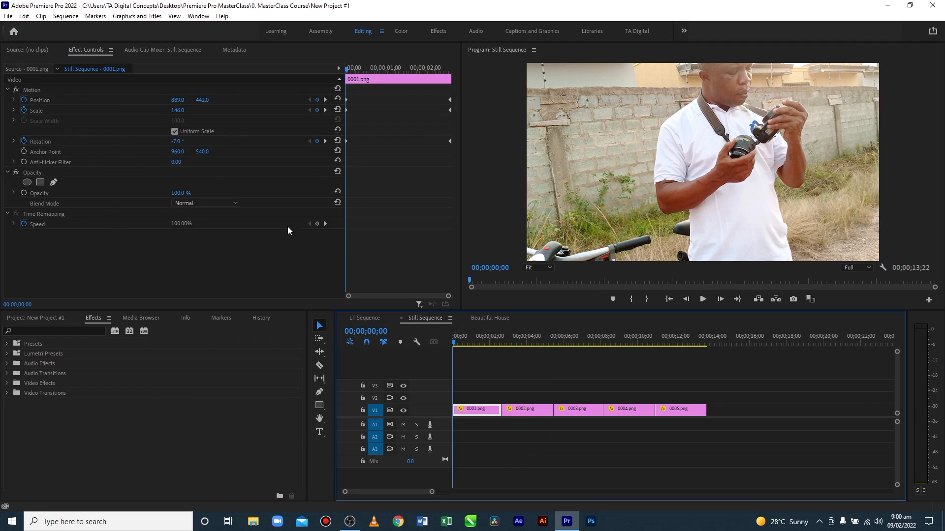
# Switch to the LT Sequence timeline and search the effects library for "light"
pyautogui.click(568, 429)
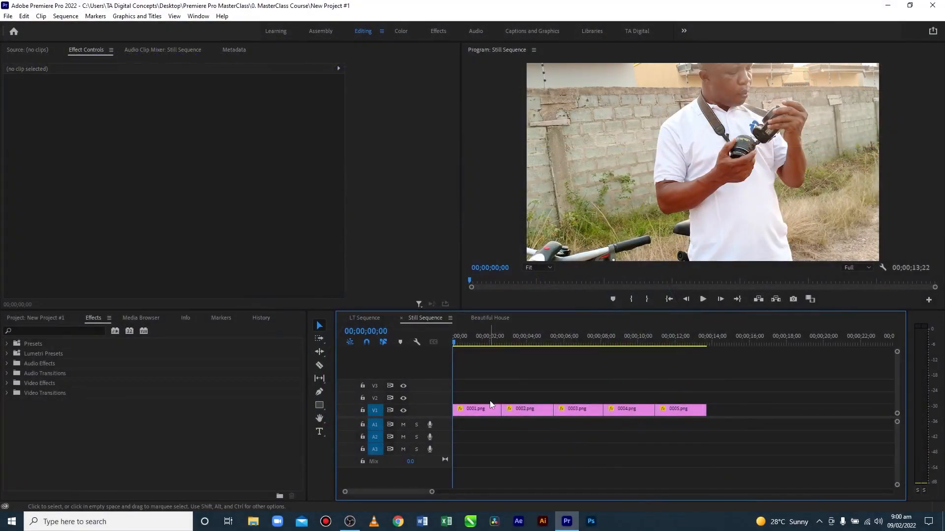
pyautogui.click(358, 319)
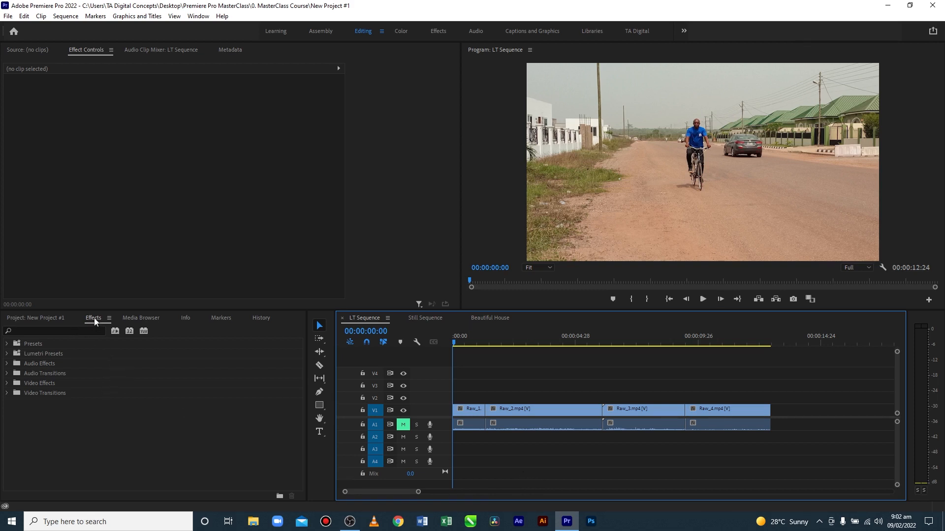
pyautogui.click(43, 318)
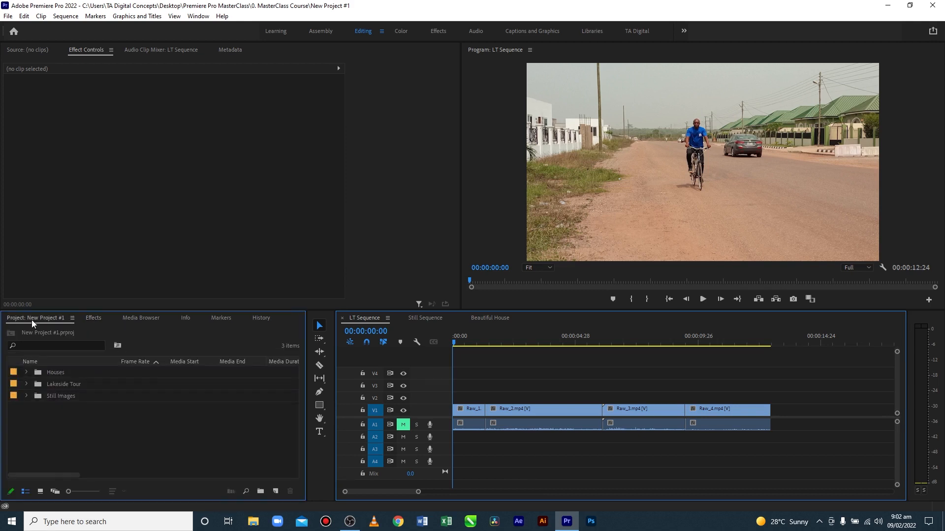
pyautogui.click(93, 319)
pyautogui.click(65, 330)
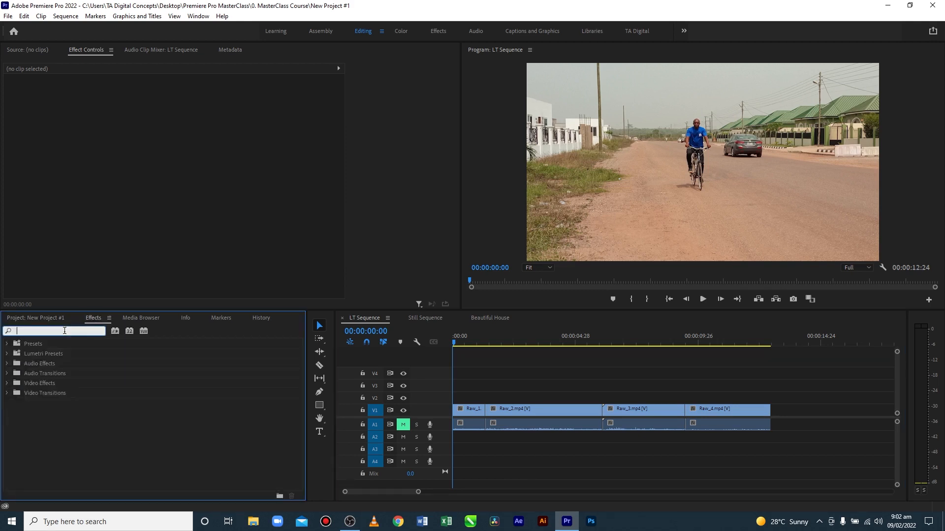
pyautogui.write('light')
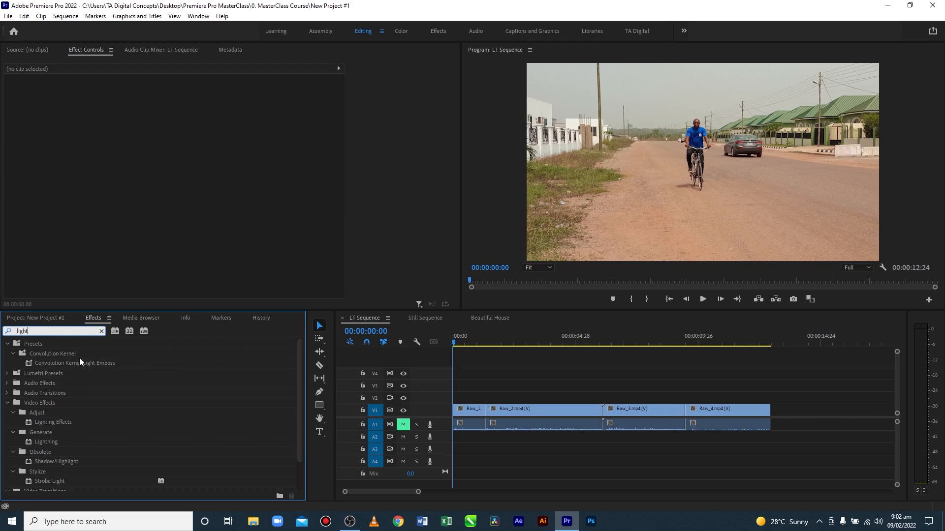
# Apply the Convolution Kernel Light Emboss preset to the Raw_1.mp4 clip and review its parameters
pyautogui.click(42, 364)
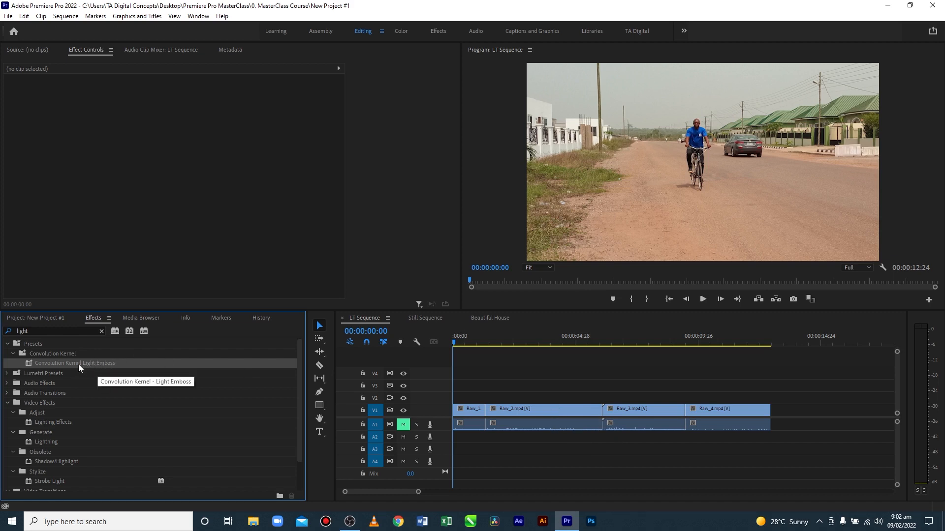
pyautogui.moveTo(81, 363); pyautogui.dragTo(468, 414)
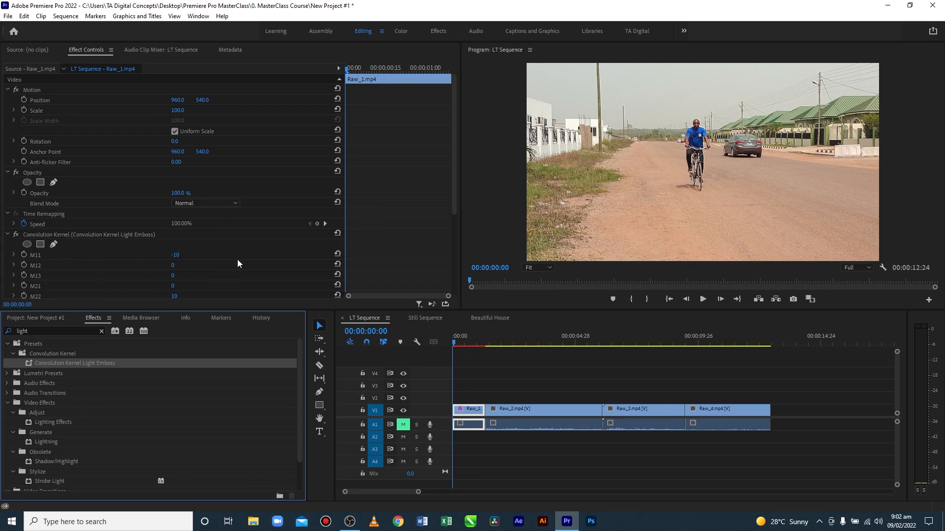
pyautogui.moveTo(452, 153); pyautogui.dragTo(453, 195)
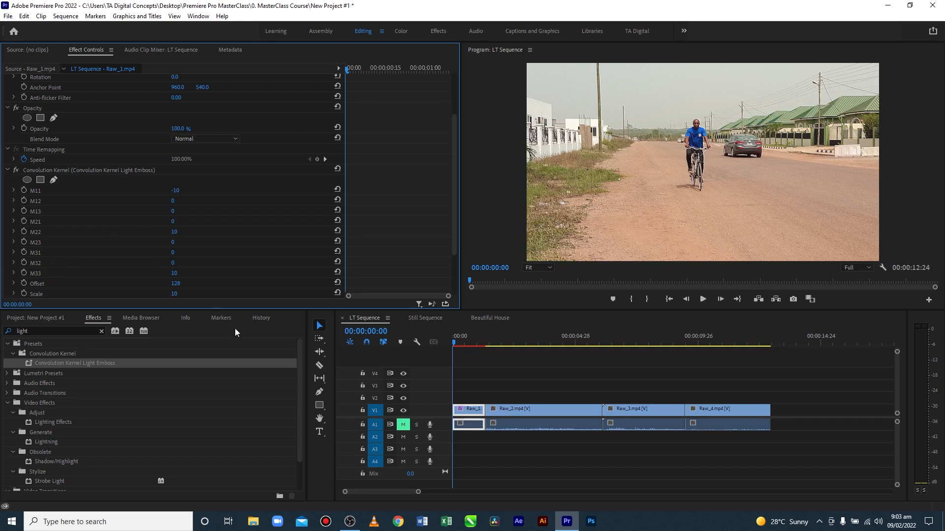
# Play back the cut between the Raw_1 and Raw_2 clips to locate where the light transition should begin
pyautogui.click(557, 456)
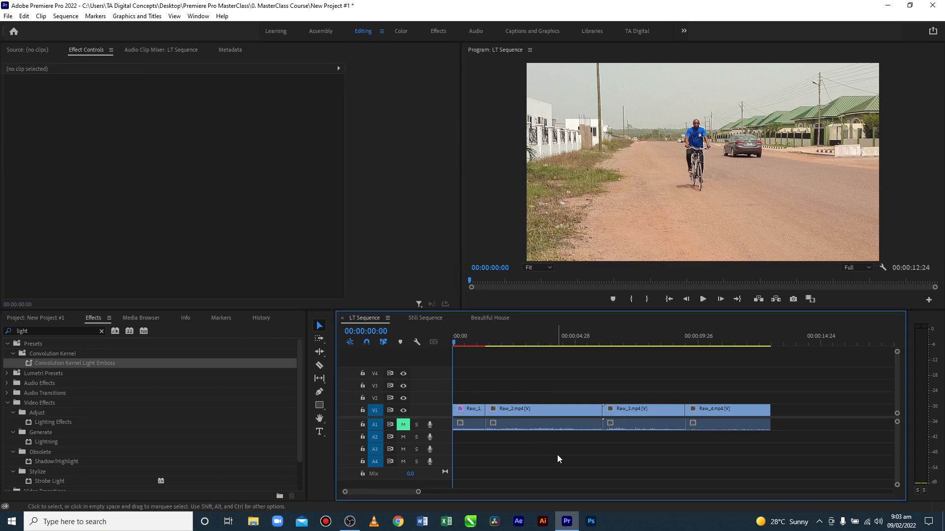
pyautogui.press('space')
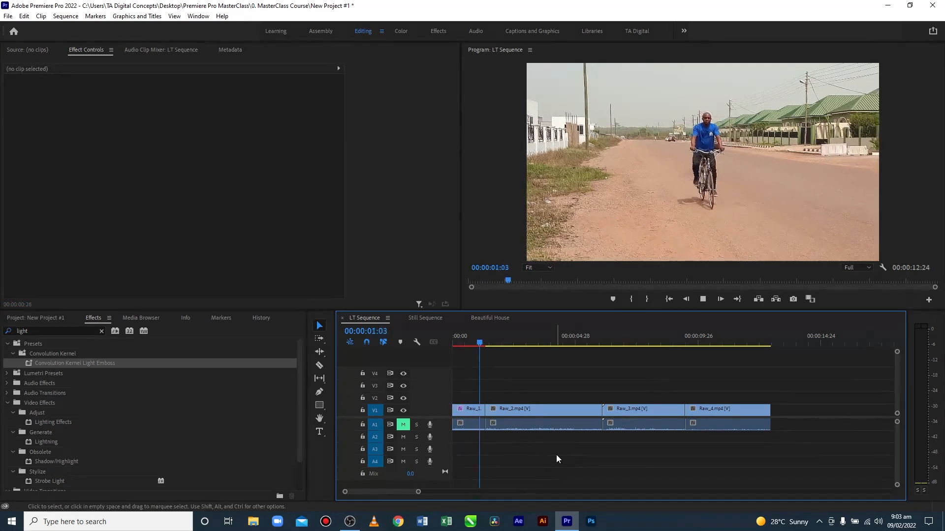
pyautogui.press('space')
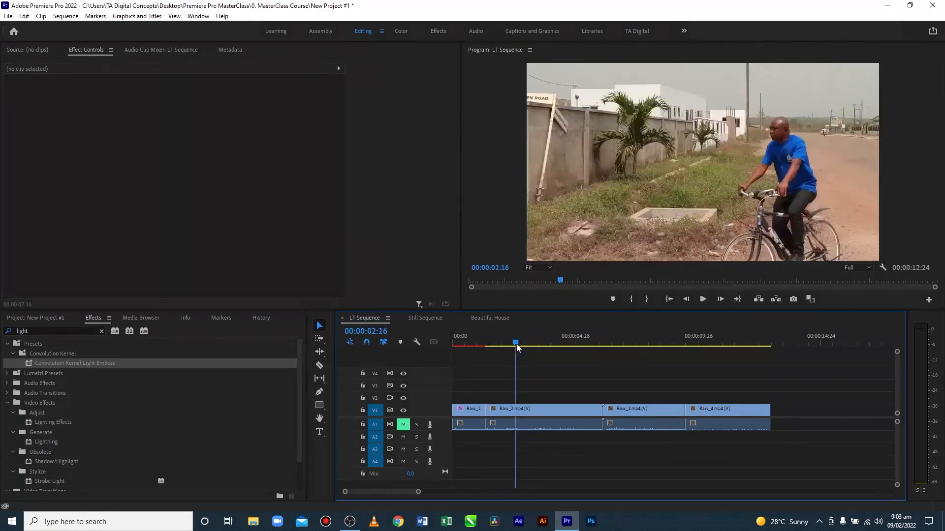
pyautogui.moveTo(498, 348); pyautogui.dragTo(479, 345)
pyautogui.press('space')
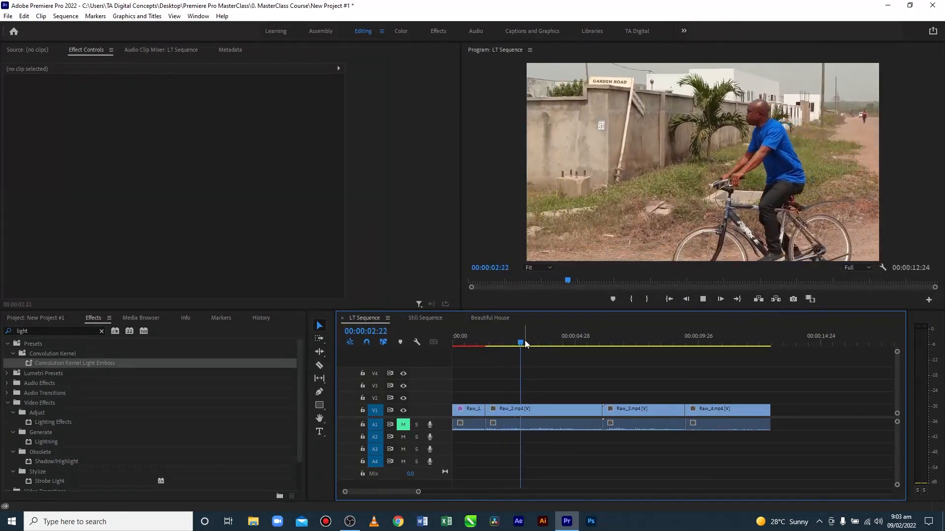
pyautogui.moveTo(523, 346); pyautogui.dragTo(479, 347)
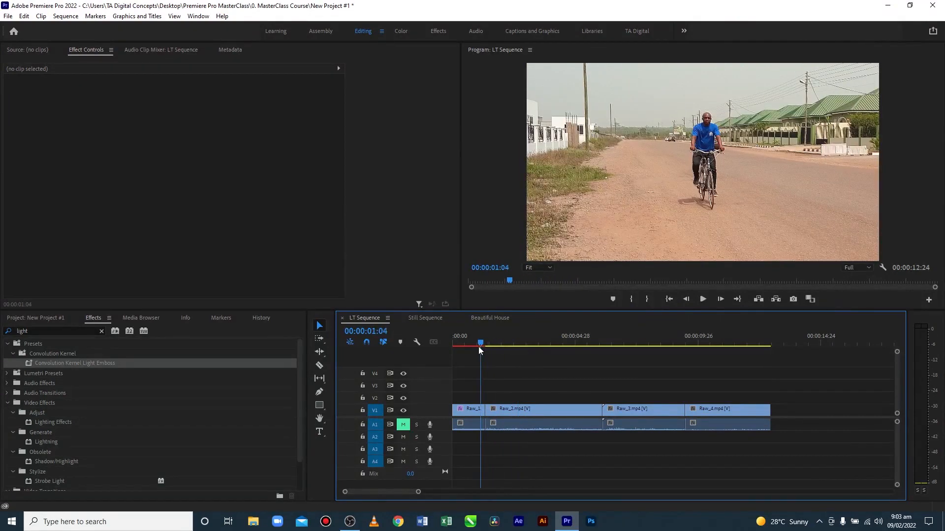
# Add an M11 keyframe for the Convolution Kernel effect on Raw_1 at 00:00:01:02
pyautogui.click(467, 415)
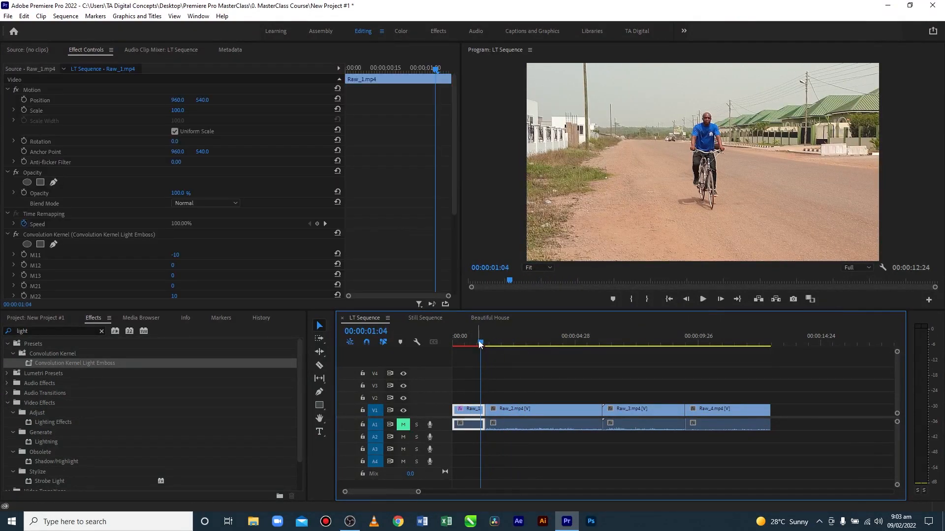
pyautogui.moveTo(480, 344); pyautogui.dragTo(479, 344)
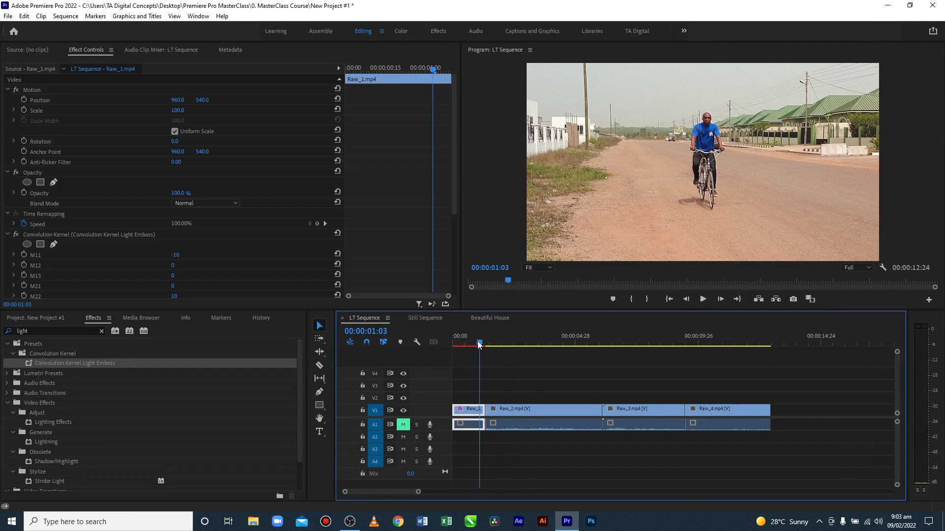
pyautogui.click(429, 69)
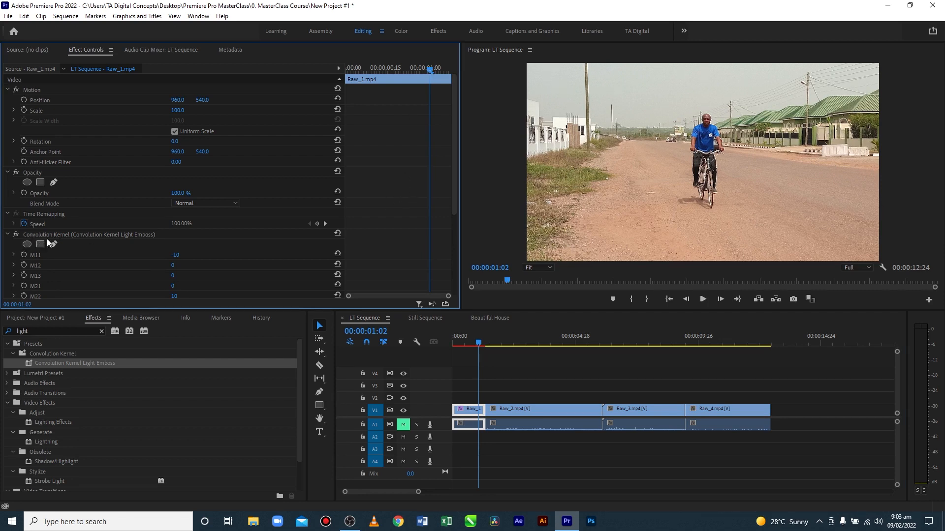
pyautogui.click(24, 255)
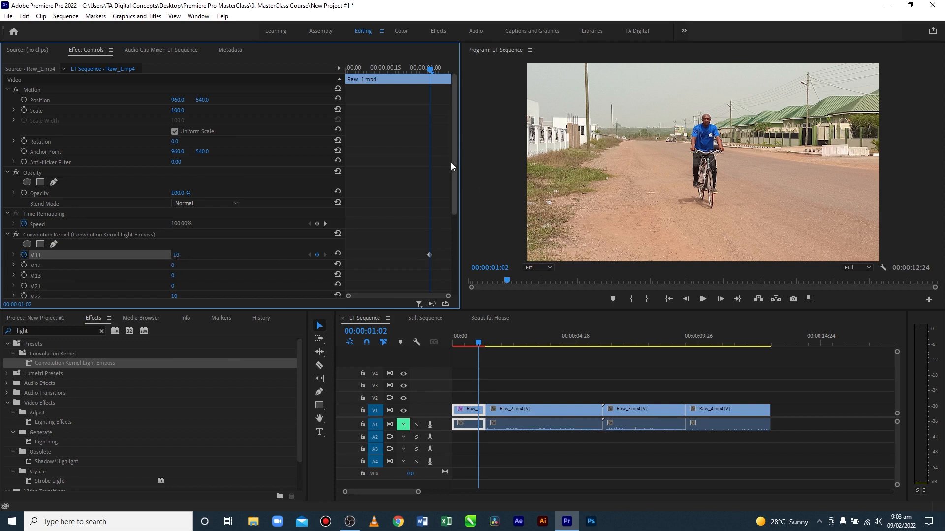
# Set the Convolution Kernel's M11 value to 30 at 00:00:01:06 to add a second keyframe
pyautogui.press('Right')
pyautogui.press('Right')
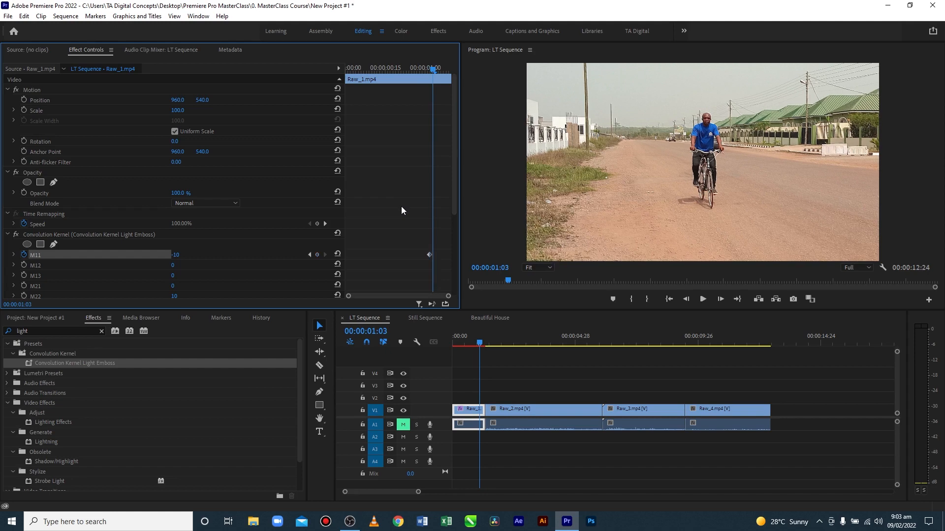
pyautogui.press('Right')
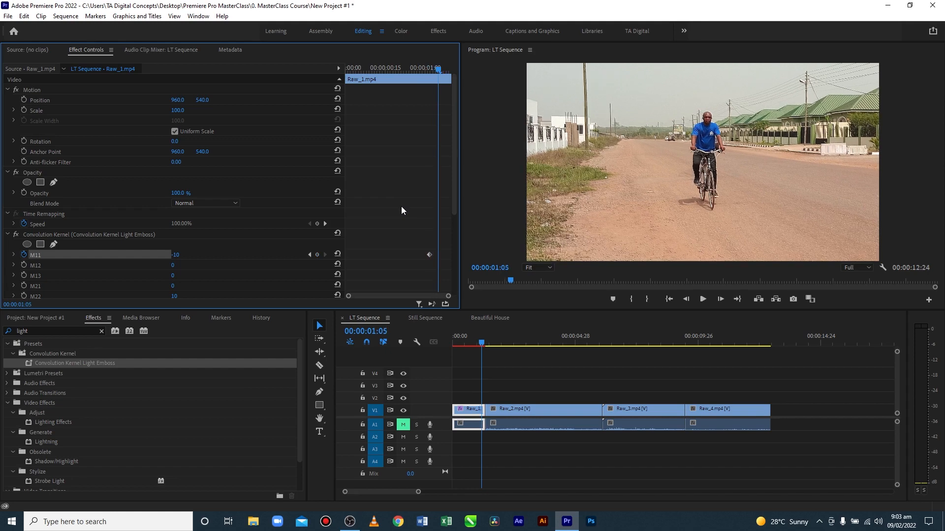
pyautogui.press('Right')
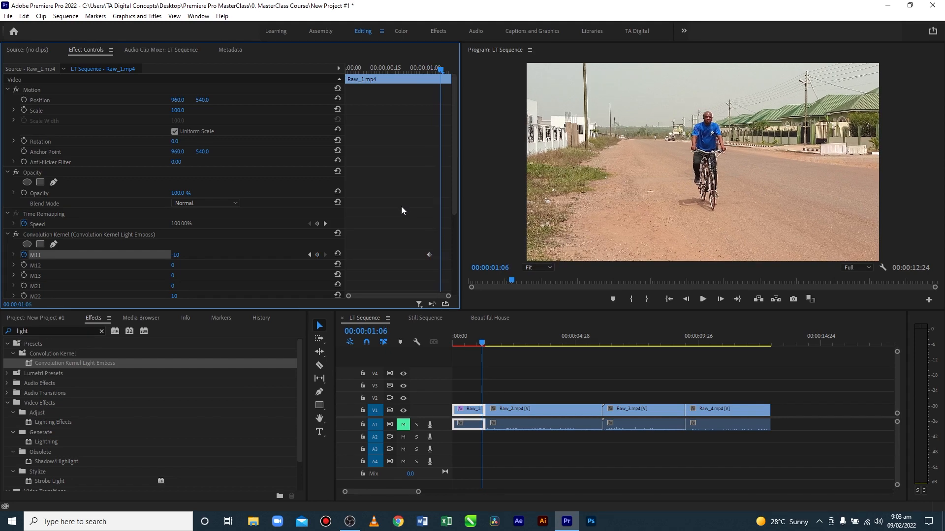
pyautogui.click(176, 255)
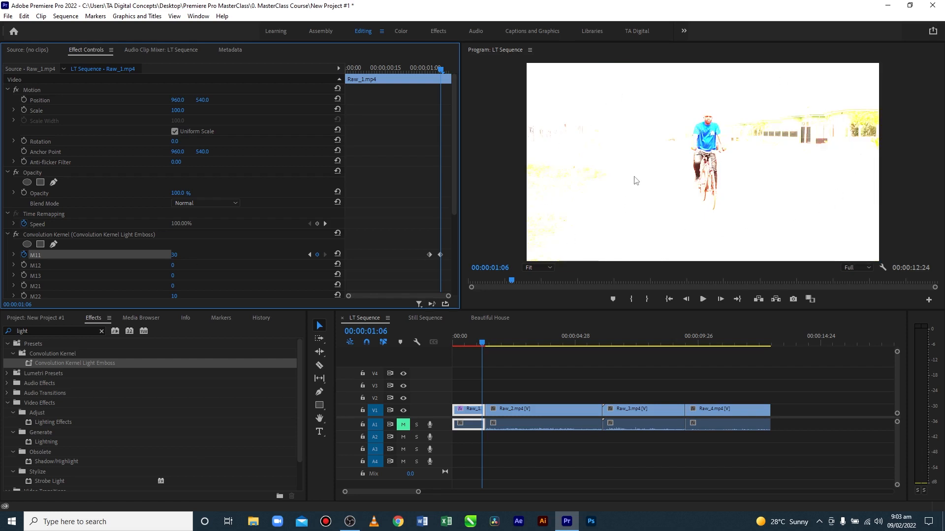
# Move the second M11 keyframe to the end of the Raw_1 clip and preview the brightening into Raw_2
pyautogui.click(439, 256)
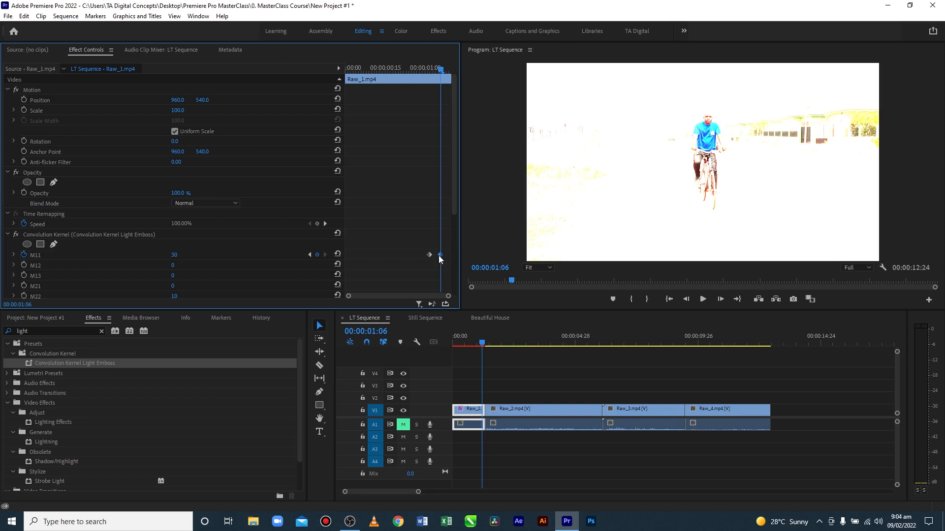
pyautogui.moveTo(440, 255); pyautogui.dragTo(449, 254)
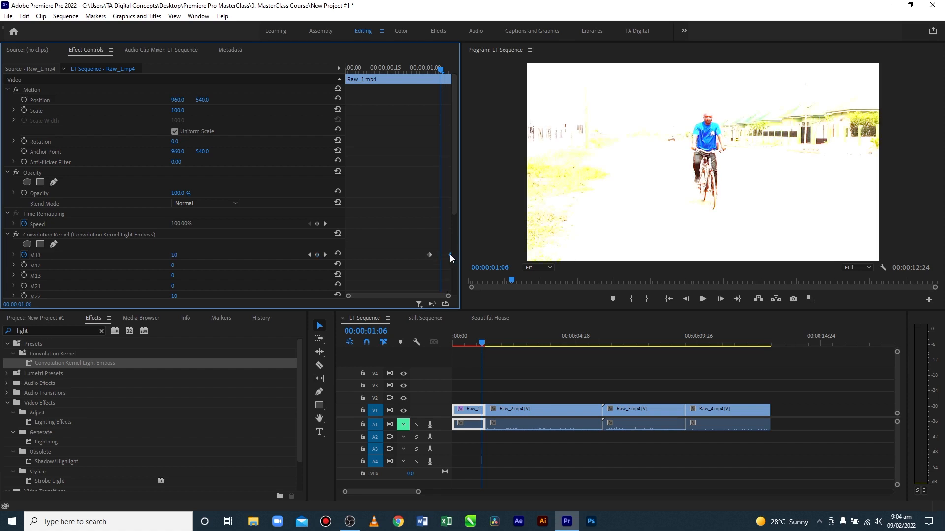
pyautogui.moveTo(440, 67); pyautogui.dragTo(418, 70)
pyautogui.press('space')
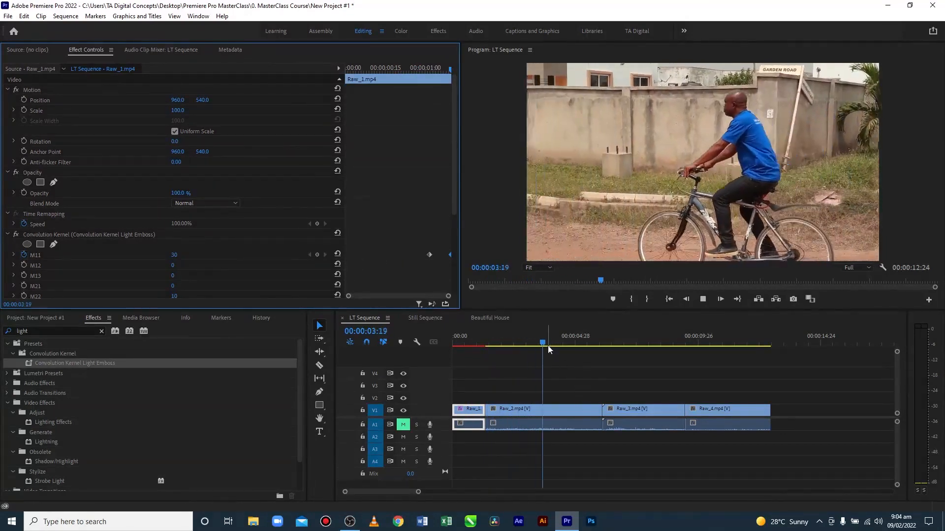
pyautogui.click(478, 345)
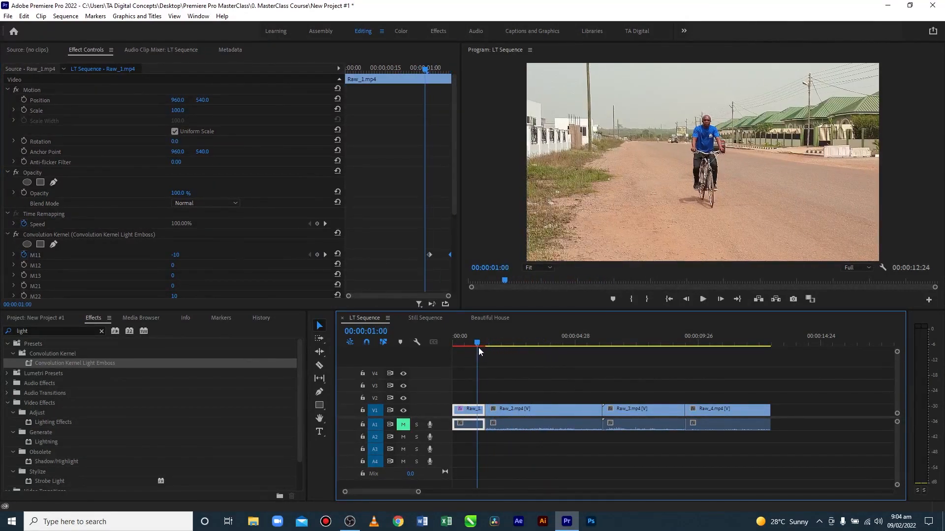
pyautogui.moveTo(479, 347); pyautogui.dragTo(483, 347)
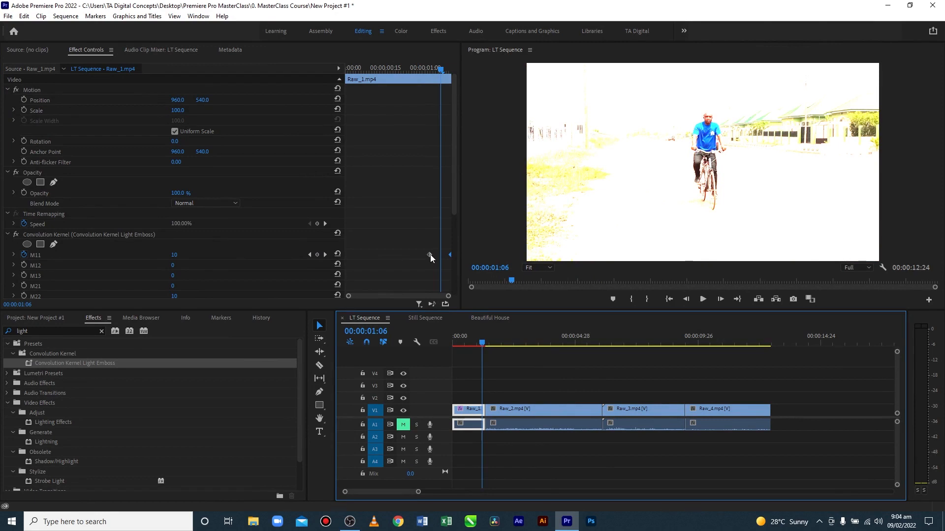
# Try an earlier position for the first M11 keyframe on Raw_1 and play the sequence from the start
pyautogui.moveTo(430, 255); pyautogui.dragTo(413, 256)
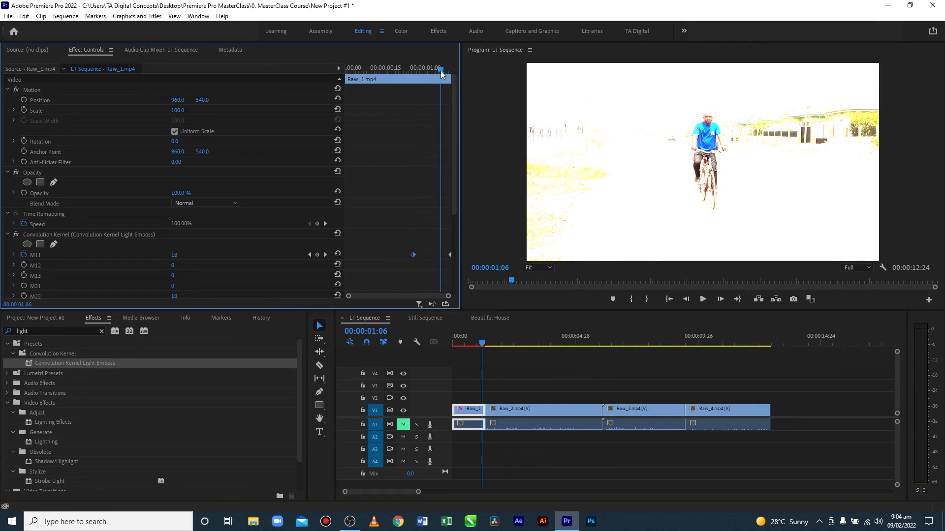
pyautogui.moveTo(442, 67); pyautogui.dragTo(337, 65)
pyautogui.click(367, 219)
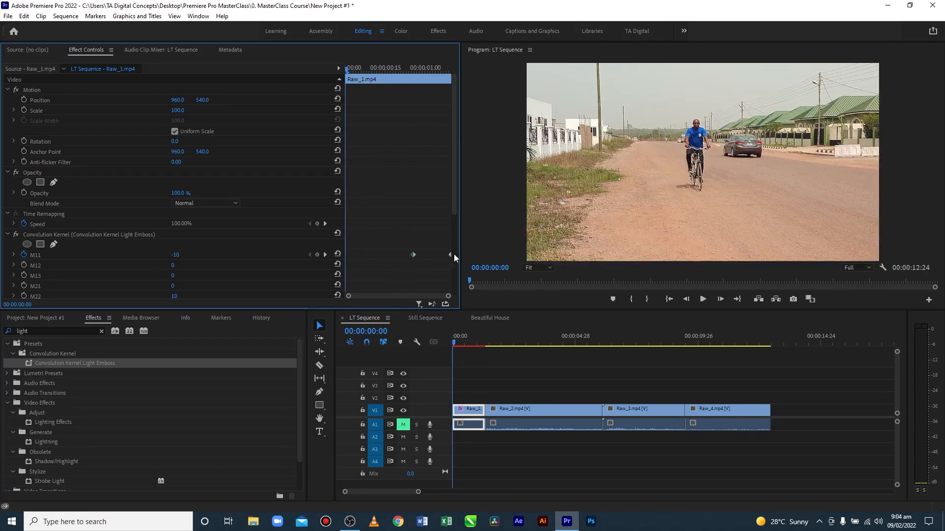
pyautogui.press('space')
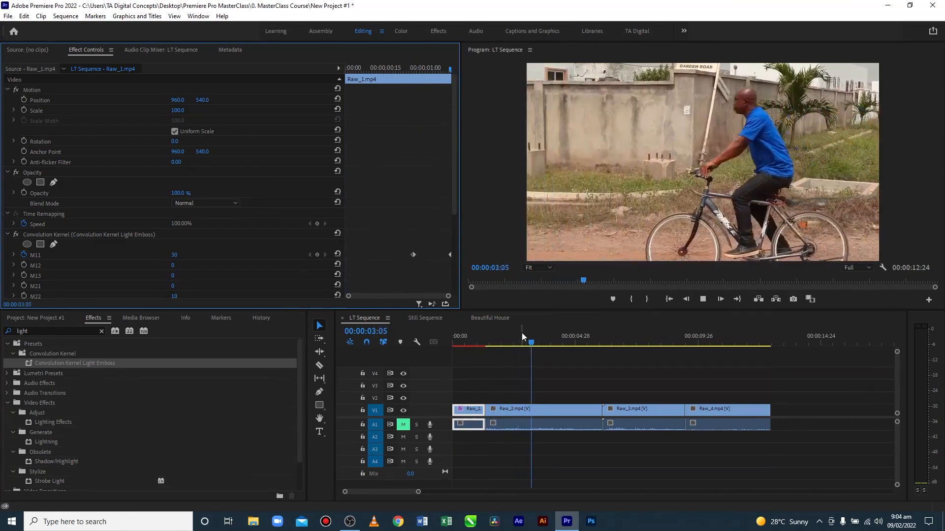
pyautogui.click(549, 343)
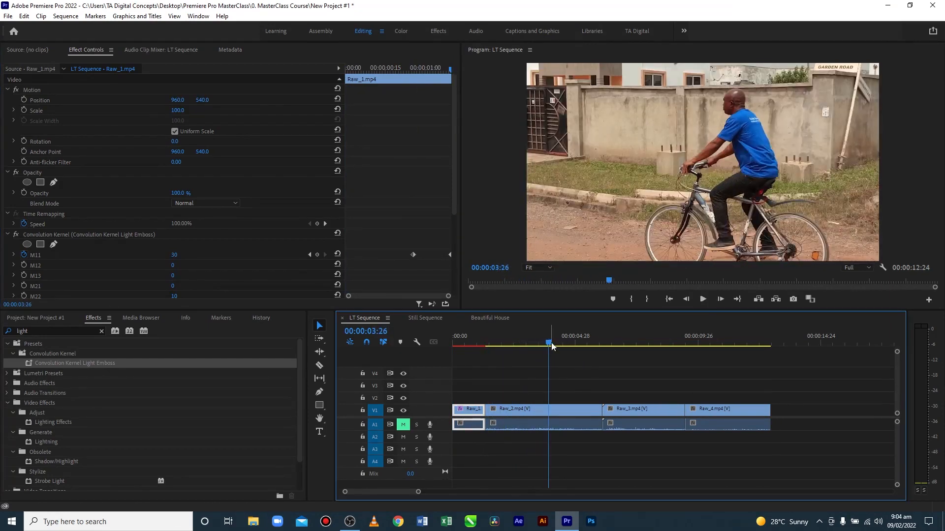
pyautogui.moveTo(551, 345); pyautogui.dragTo(477, 345)
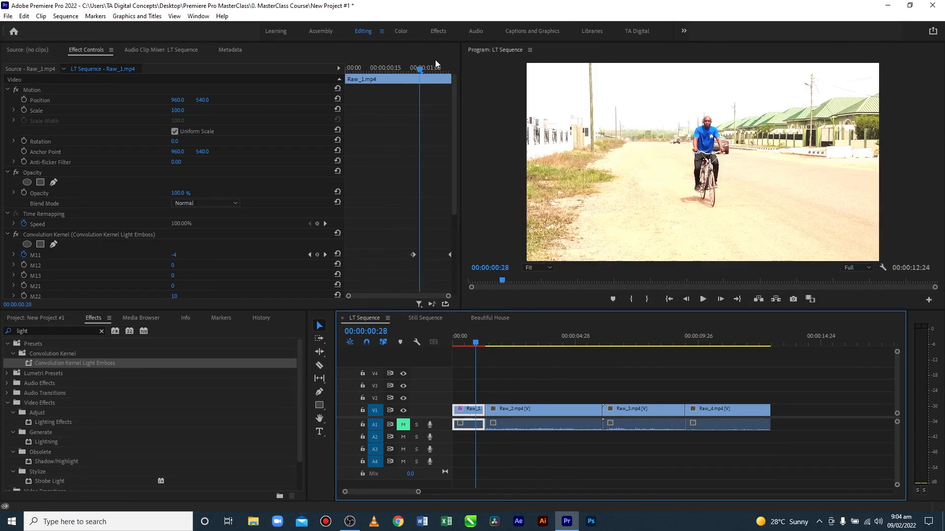
# Move the first M11 keyframe to 00:00:01:01 and play back the transition into Raw_2
pyautogui.moveTo(418, 66); pyautogui.dragTo(427, 68)
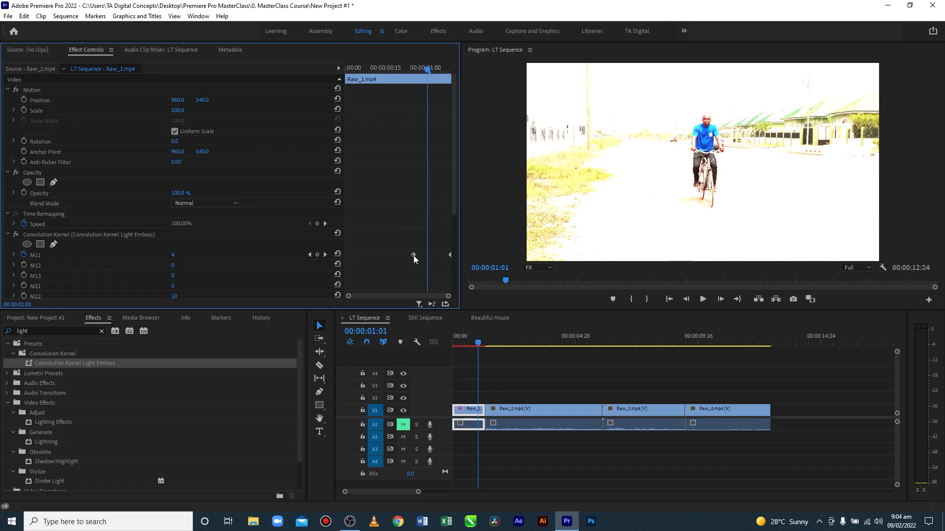
pyautogui.moveTo(413, 255); pyautogui.dragTo(426, 255)
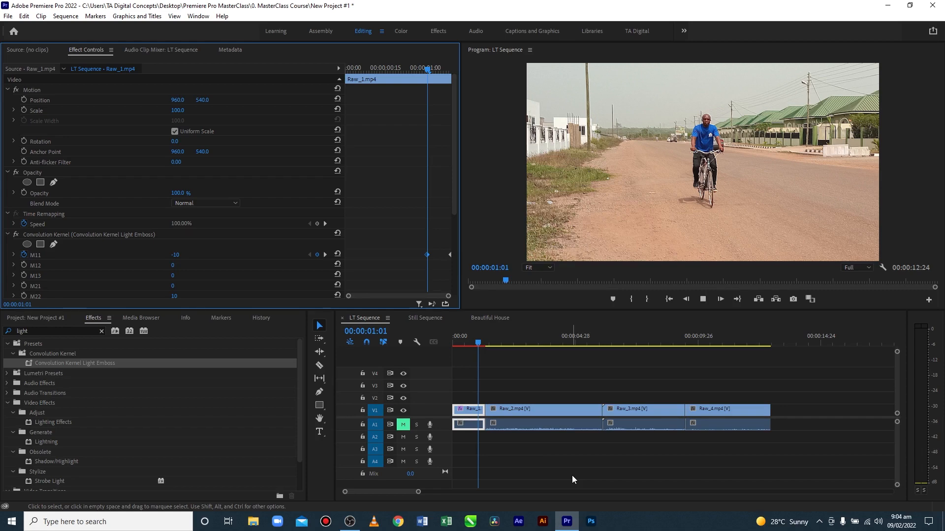
pyautogui.press('space')
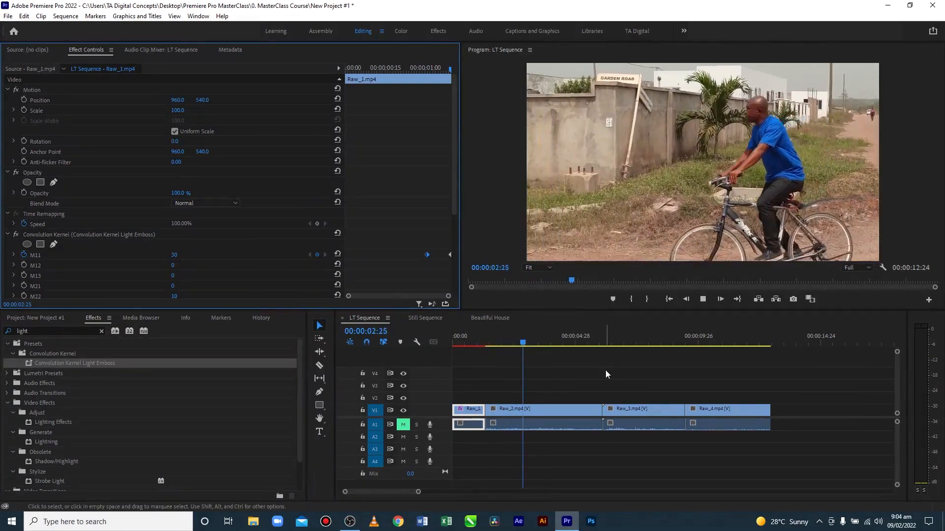
pyautogui.press('space')
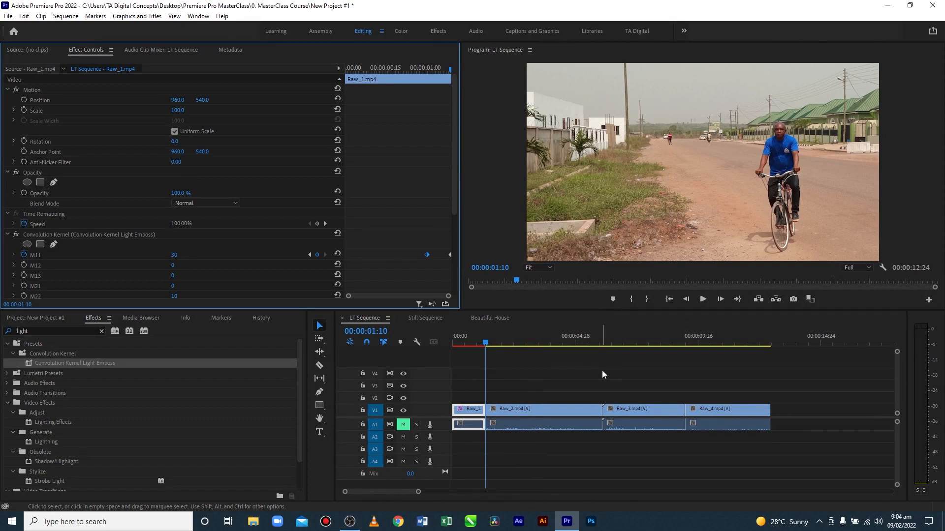
# Copy the Convolution Kernel Light Emboss effect with its keyframes from the Raw_1 clip to the Raw_2 clip
pyautogui.click(522, 413)
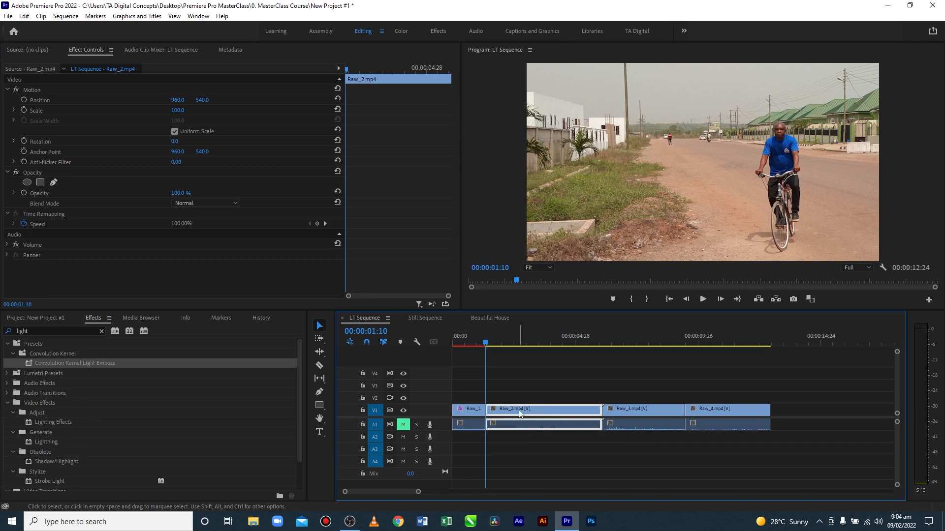
pyautogui.click(467, 413)
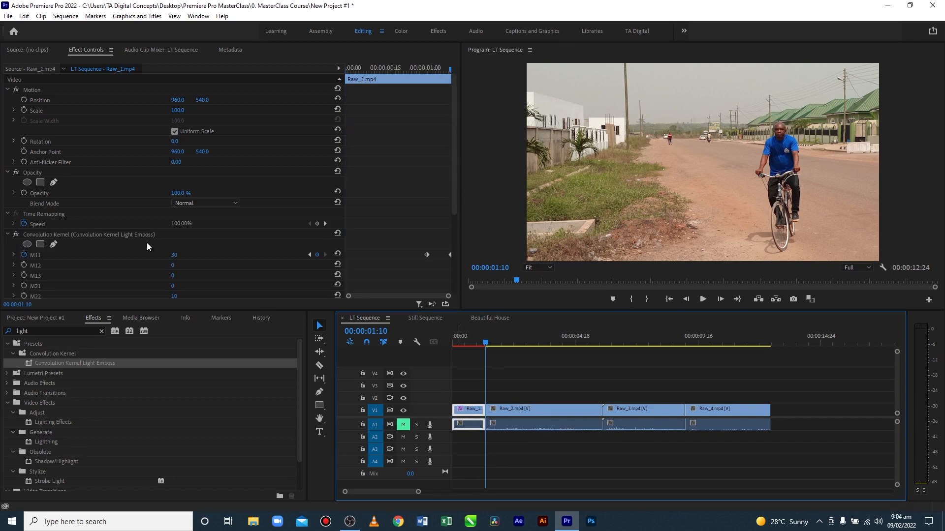
pyautogui.click(59, 235)
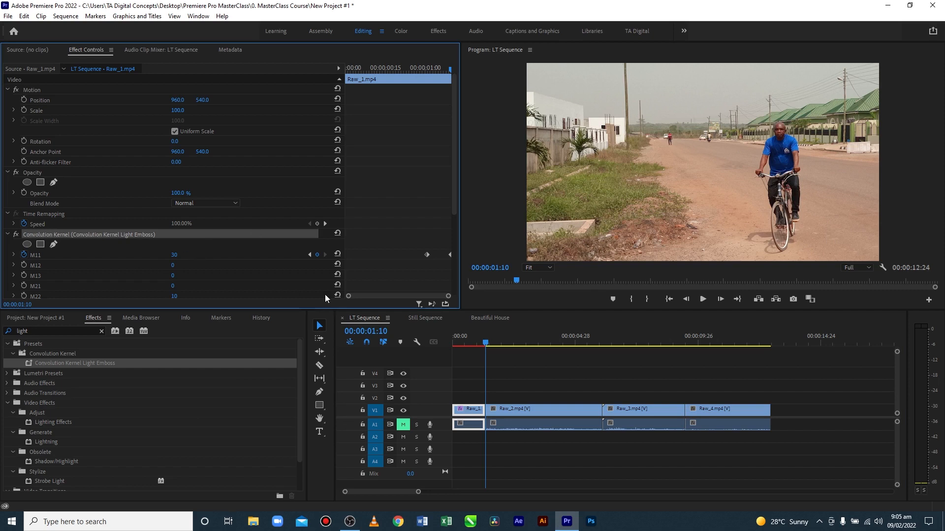
pyautogui.click(533, 411)
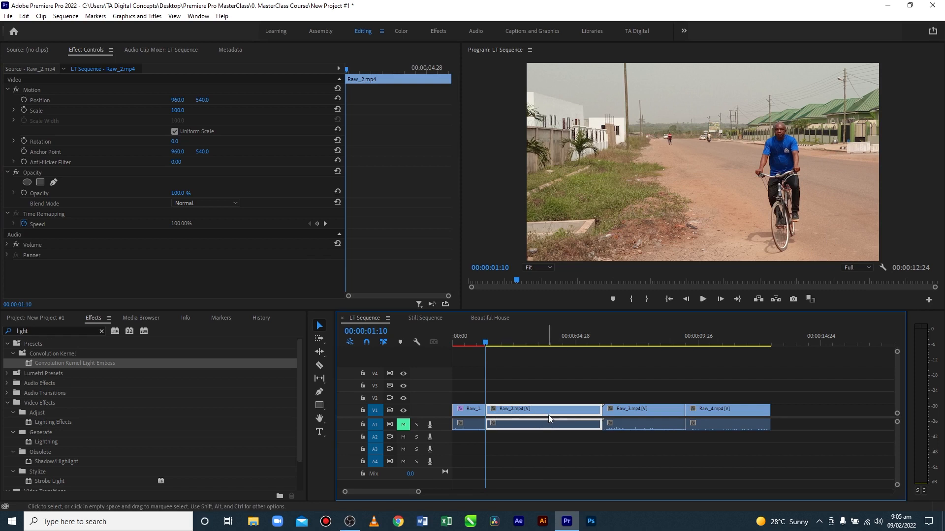
pyautogui.rightClick(127, 268)
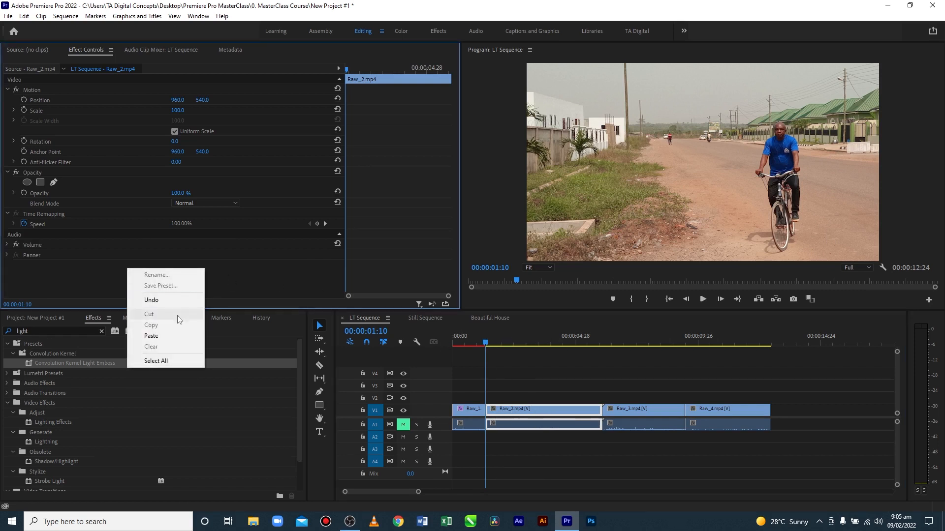
pyautogui.click(157, 336)
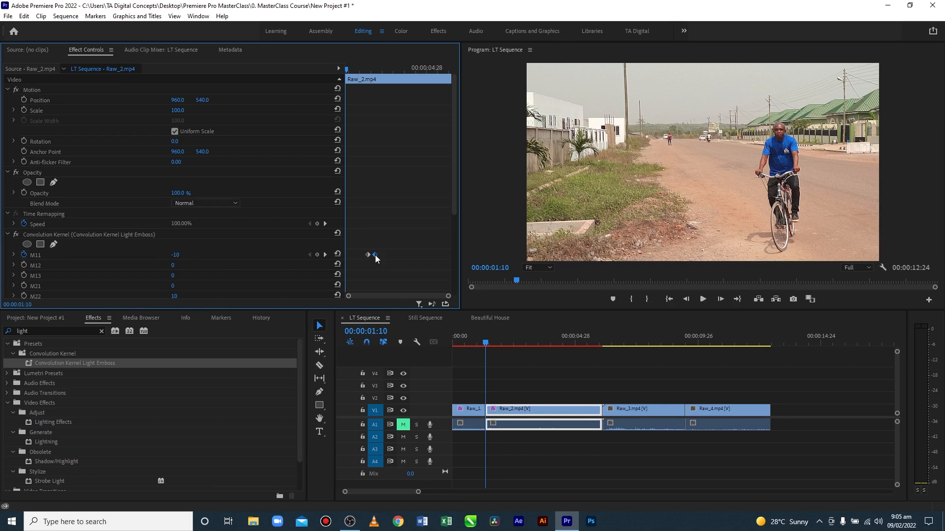
# Place Raw_2's M11 keyframe of 30 at the clip start with the -10 keyframe shortly after, and play back the transition
pyautogui.moveTo(375, 255); pyautogui.dragTo(353, 255)
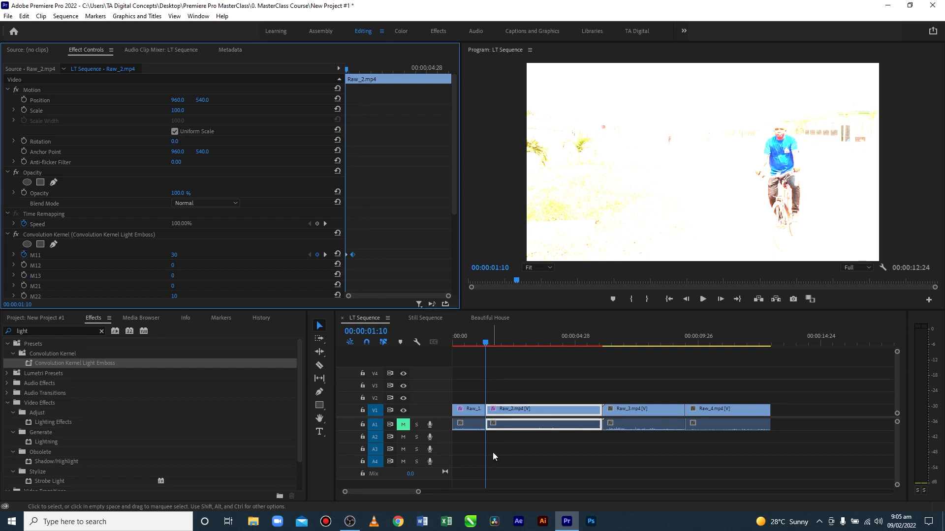
pyautogui.moveTo(483, 343); pyautogui.dragTo(441, 350)
pyautogui.press('space')
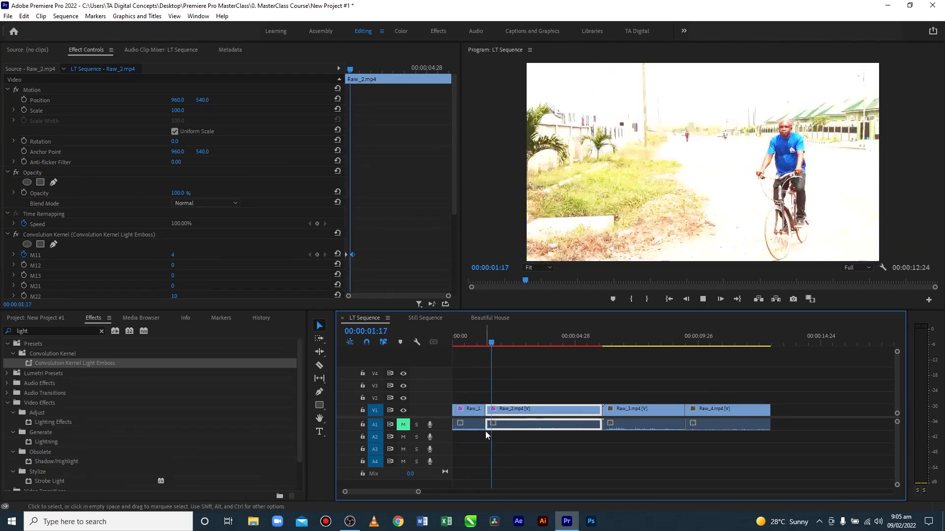
pyautogui.moveTo(522, 344); pyautogui.dragTo(499, 346)
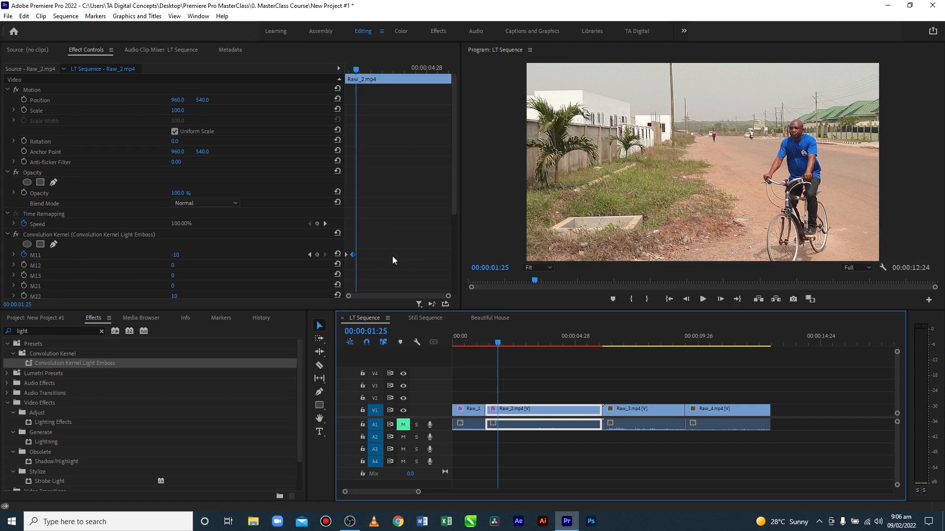
# Add M11 keyframes near the end of Raw_2: -10 at 00:00:05:21 and 30 at 00:00:05:27
pyautogui.click(345, 255)
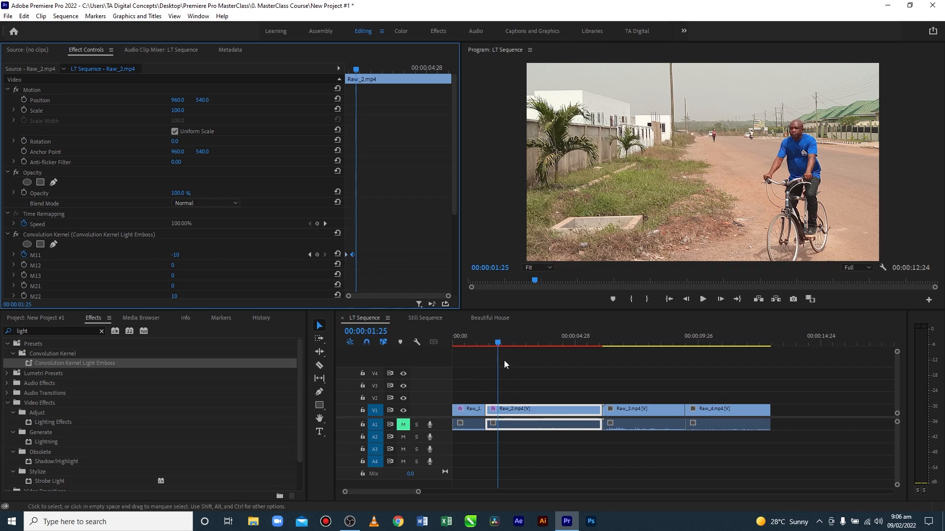
pyautogui.moveTo(499, 343); pyautogui.dragTo(594, 352)
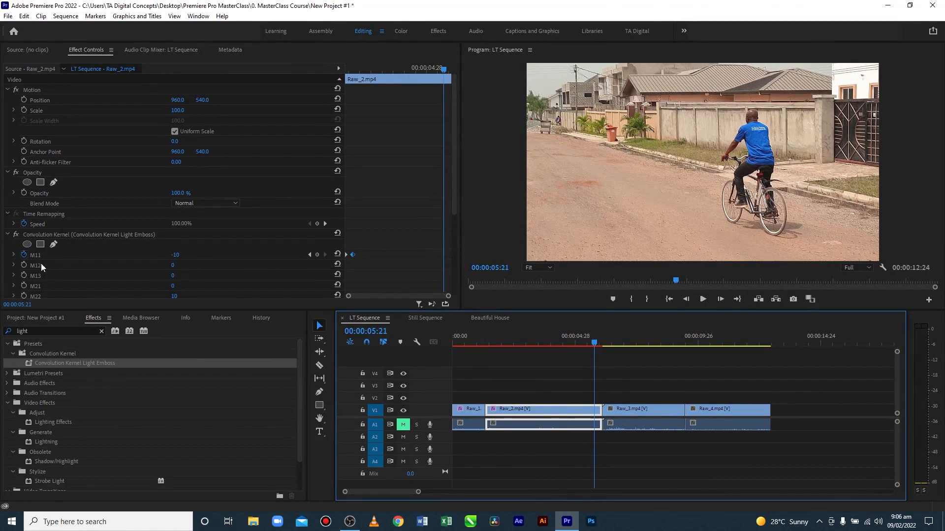
pyautogui.click(317, 255)
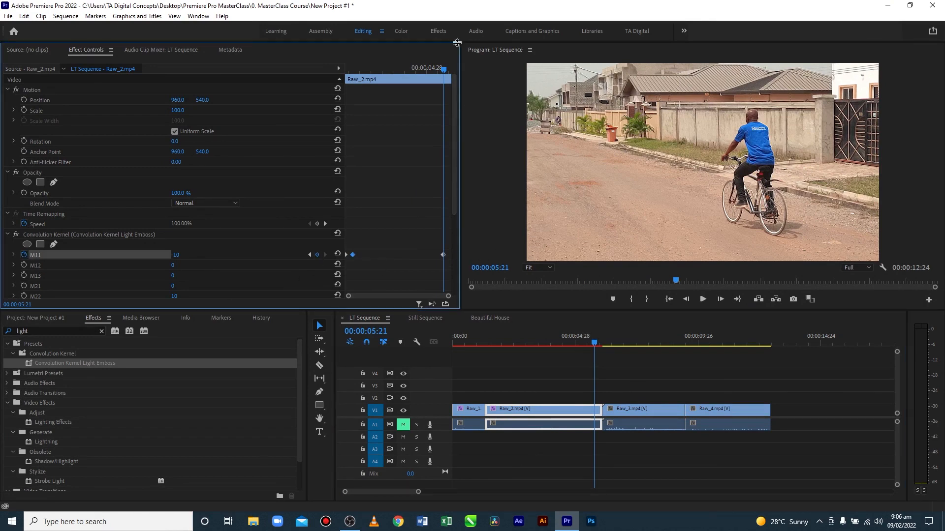
pyautogui.moveTo(442, 68); pyautogui.dragTo(448, 68)
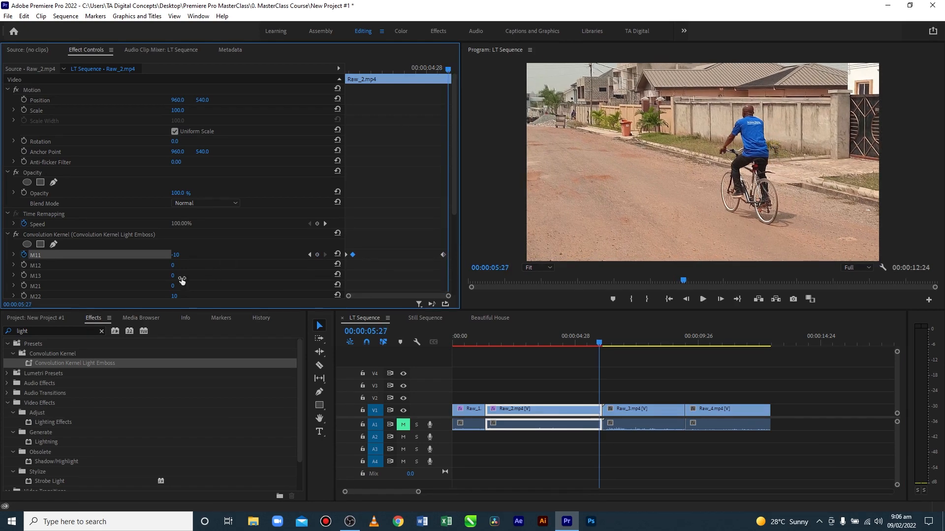
pyautogui.click(185, 254)
pyautogui.write('39')
pyautogui.press('Return')
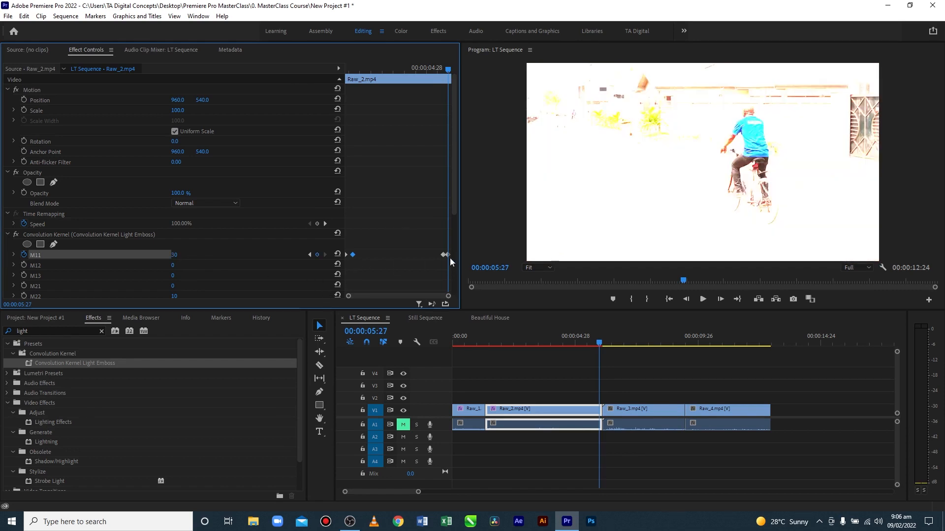
# Move Raw_2's last M11 keyframe to the clip's end and shift the -10 keyframe before it slightly later
pyautogui.moveTo(445, 253); pyautogui.dragTo(450, 252)
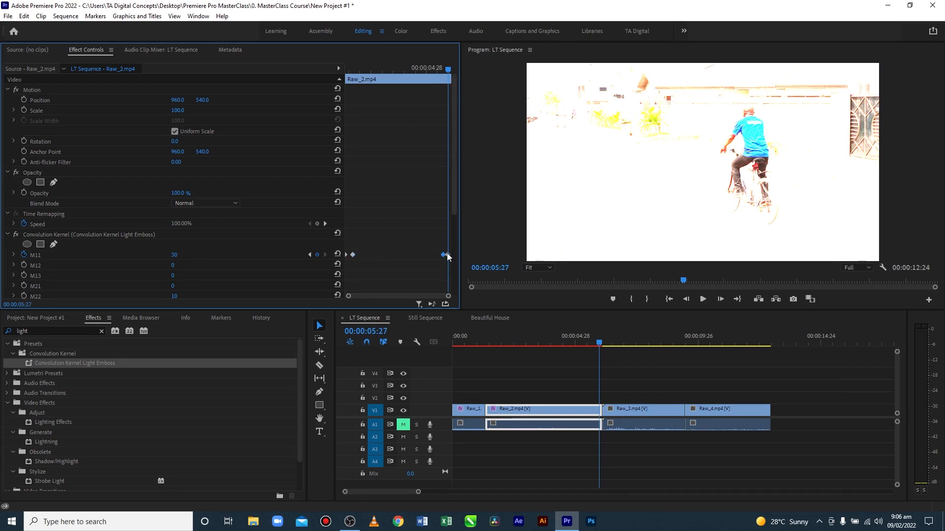
pyautogui.hotkey('ctrl', 'z')
pyautogui.moveTo(449, 255); pyautogui.dragTo(450, 254)
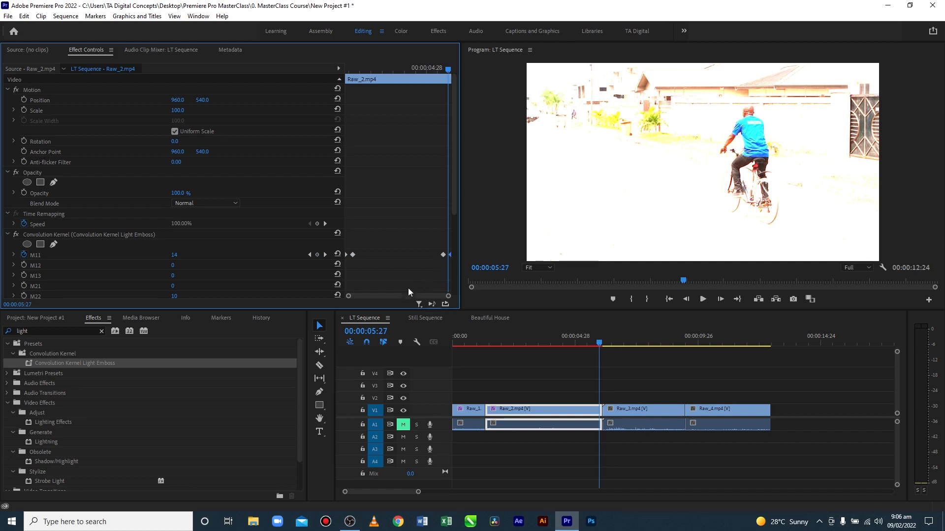
pyautogui.moveTo(347, 295); pyautogui.dragTo(381, 294)
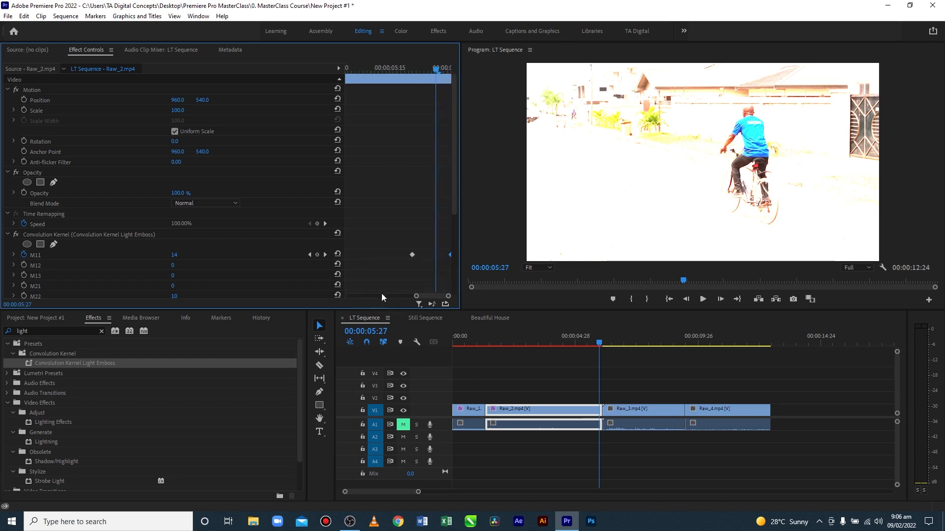
pyautogui.click(413, 255)
pyautogui.moveTo(413, 255); pyautogui.dragTo(415, 254)
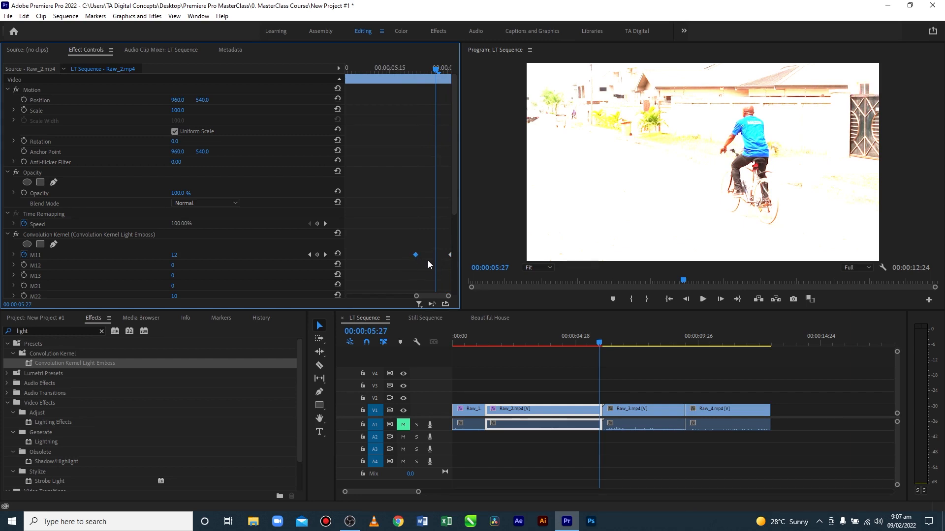
pyautogui.moveTo(416, 297); pyautogui.dragTo(343, 294)
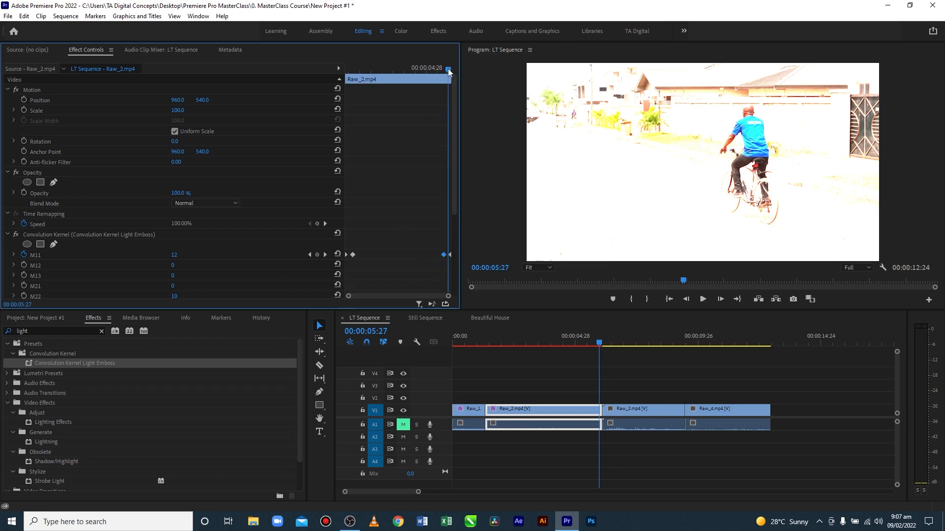
# Play the sequence from the start into Raw_3 and return to the flash at the end of Raw_2
pyautogui.moveTo(448, 69); pyautogui.dragTo(289, 60)
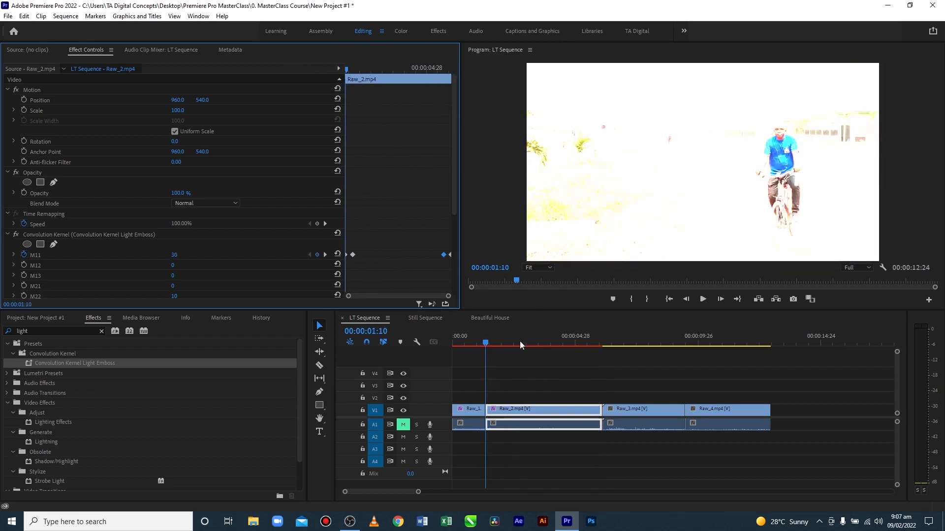
pyautogui.moveTo(488, 344); pyautogui.dragTo(435, 345)
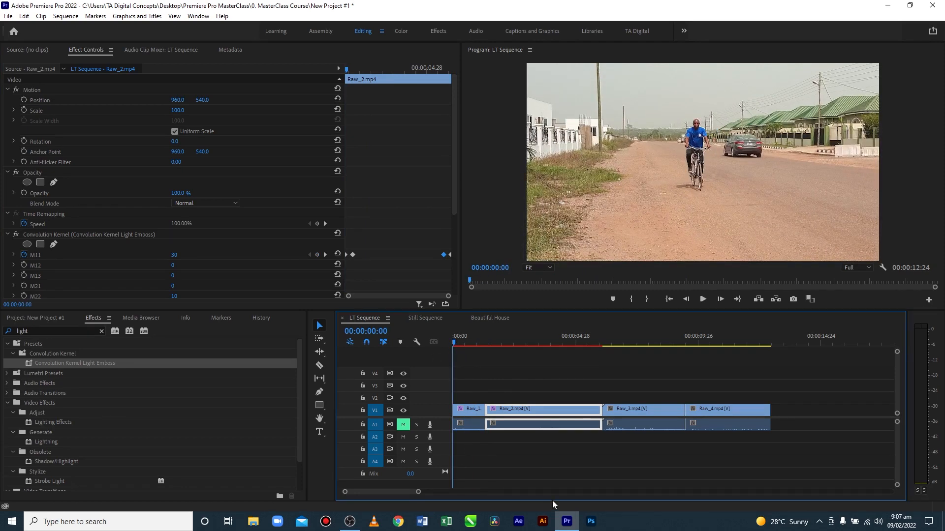
pyautogui.press('space')
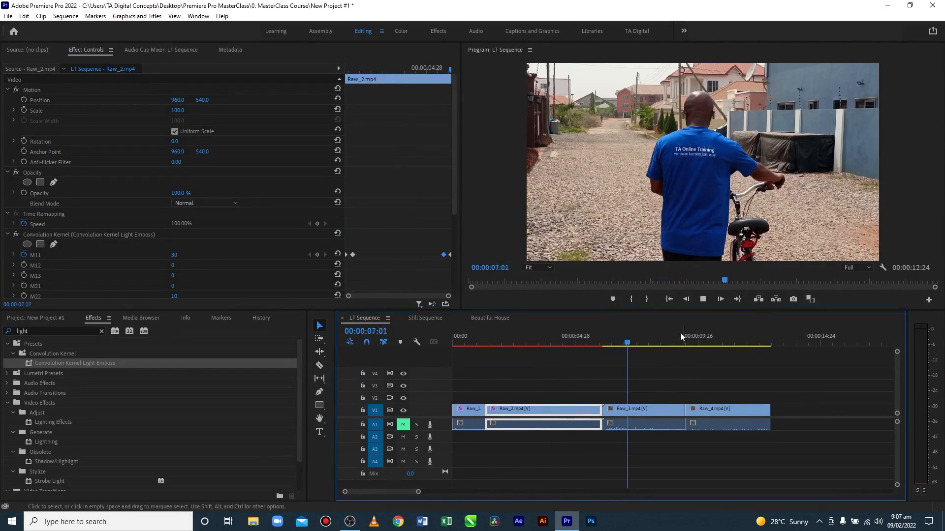
pyautogui.moveTo(650, 348); pyautogui.dragTo(600, 351)
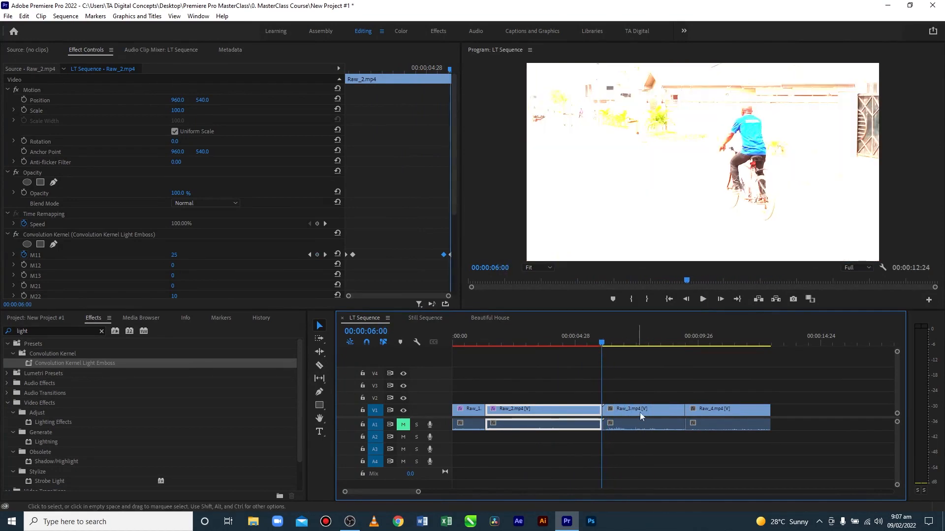
# Copy the keyframed Convolution Kernel effect from the start of Raw_2 to the start of Raw_3 at 00:00:06:01
pyautogui.click(642, 426)
pyautogui.click(574, 410)
pyautogui.press('Up')
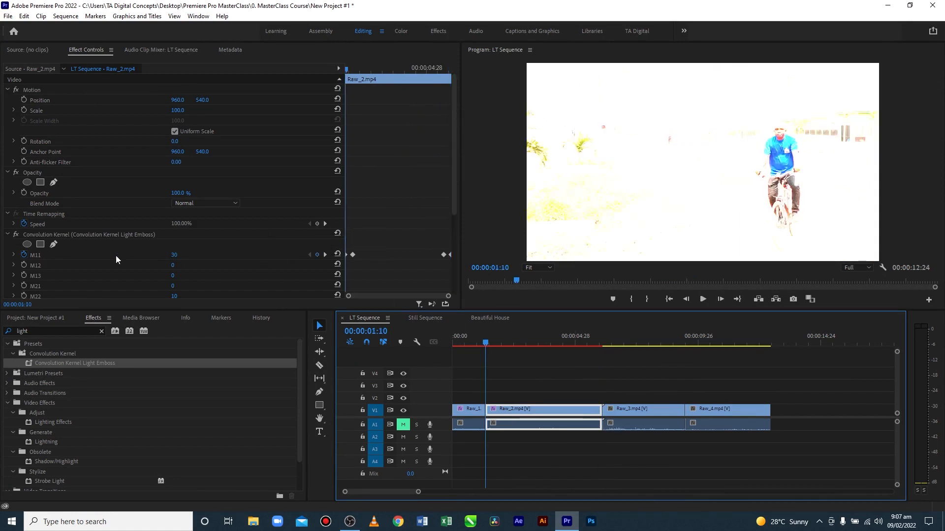
pyautogui.click(61, 234)
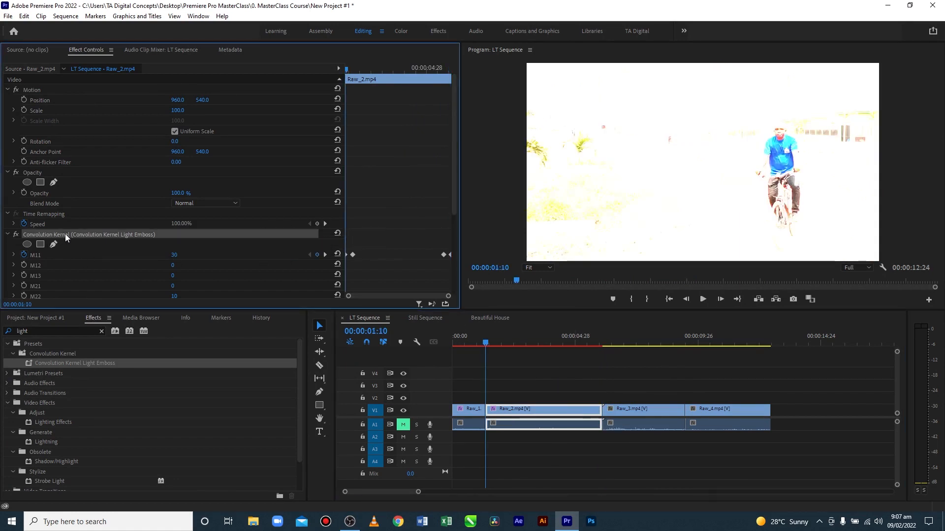
pyautogui.click(646, 410)
pyautogui.press('Down')
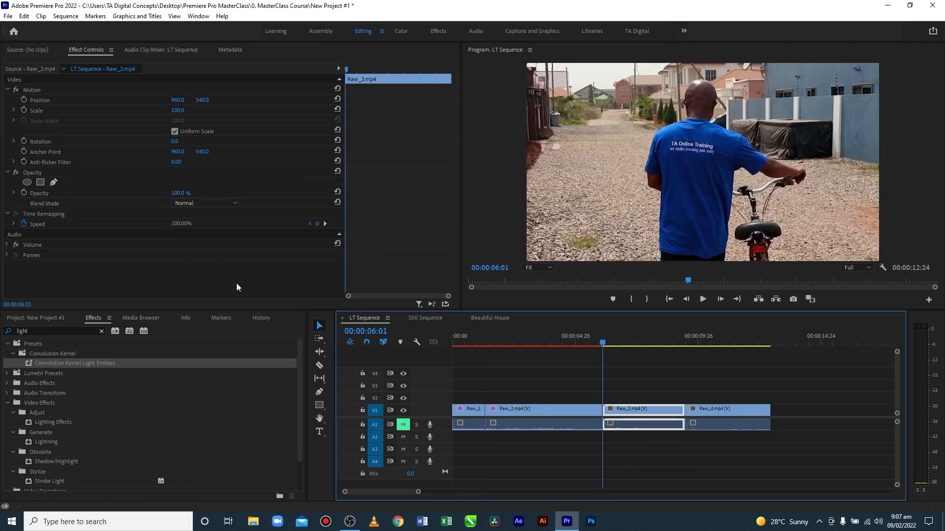
pyautogui.hotkey('ctrl', 'v')
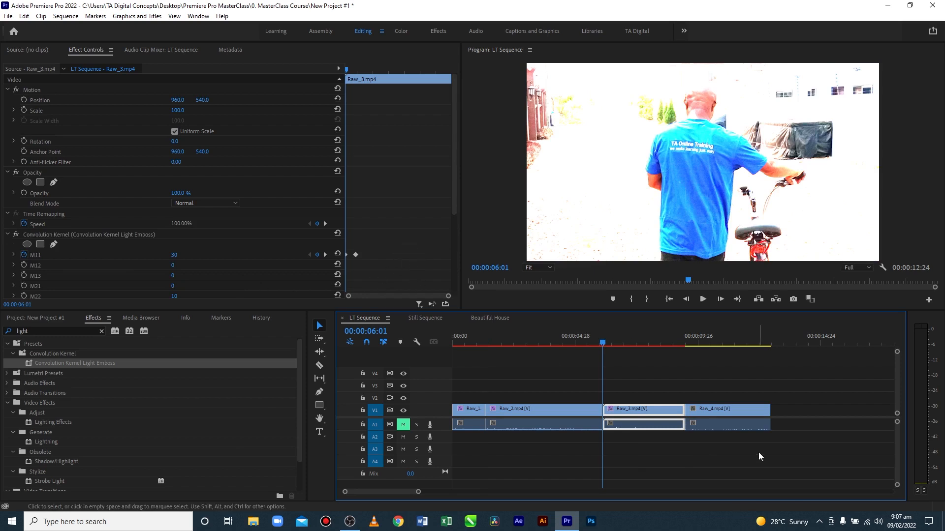
# Copy Raw_3's -10 M11 keyframe to 00:00:09:01 and its opening keyframe of 30 to 00:00:09:06
pyautogui.moveTo(604, 345); pyautogui.dragTo(680, 340)
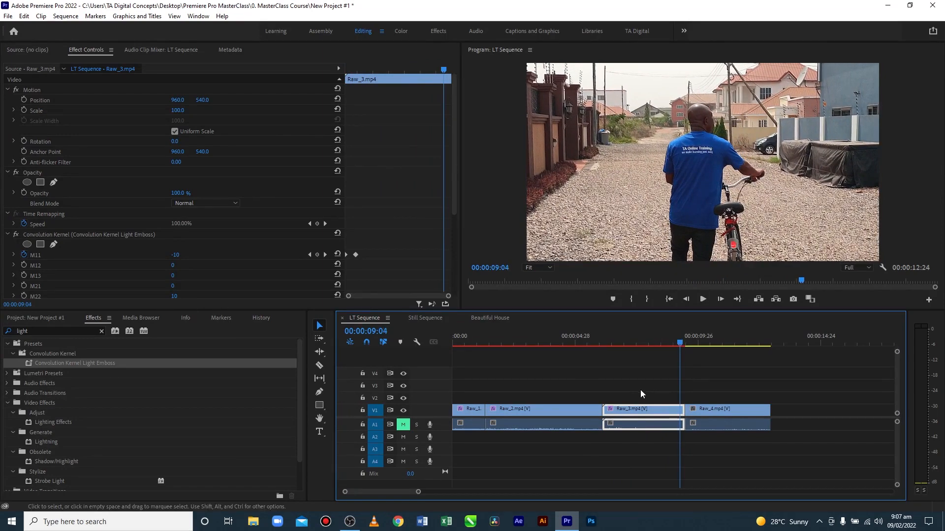
pyautogui.click(355, 255)
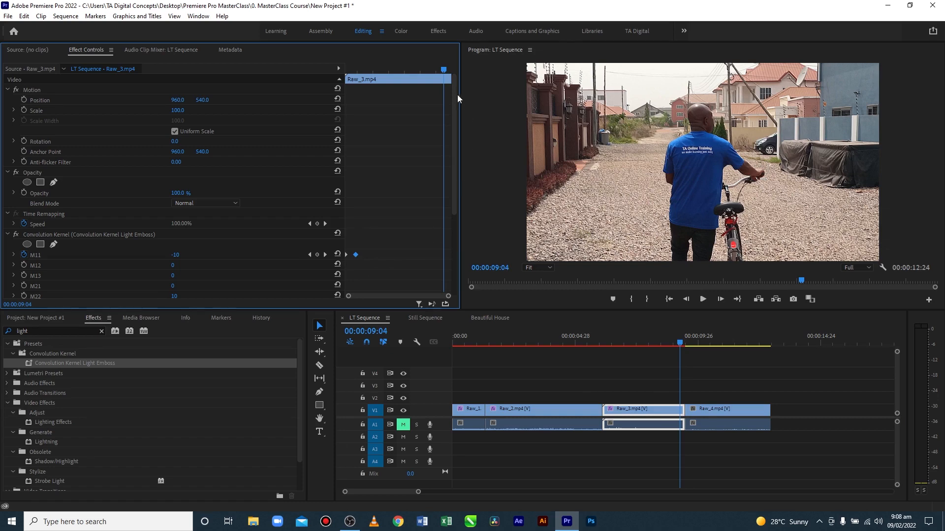
pyautogui.click(442, 69)
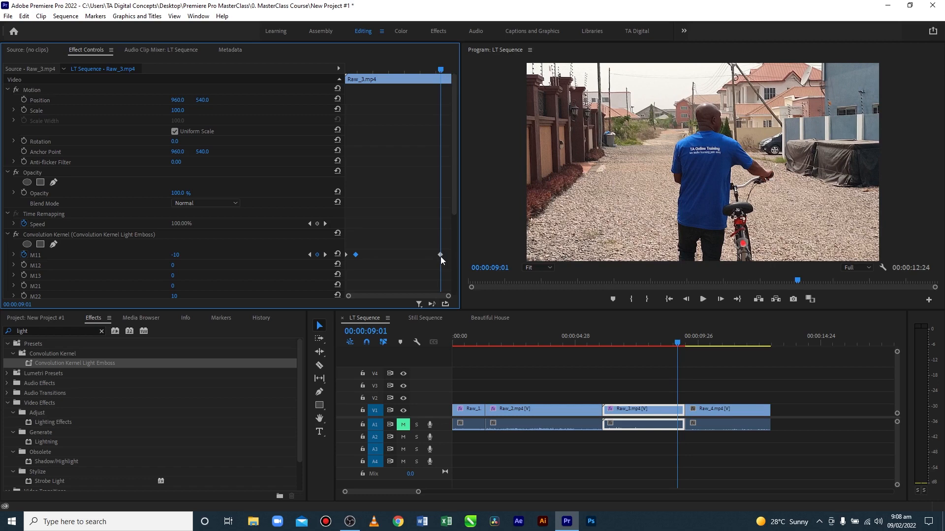
pyautogui.moveTo(439, 70); pyautogui.dragTo(445, 68)
pyautogui.click(347, 255)
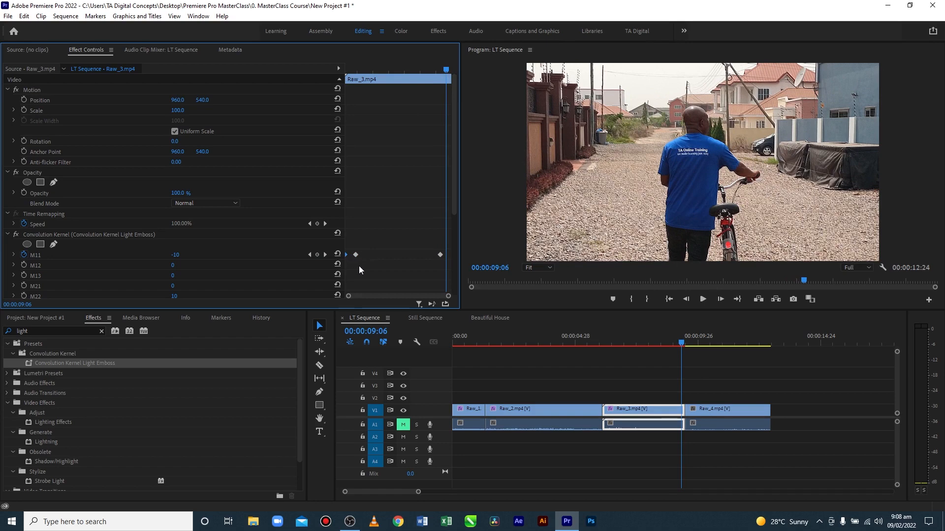
pyautogui.hotkey('ctrl', 'v')
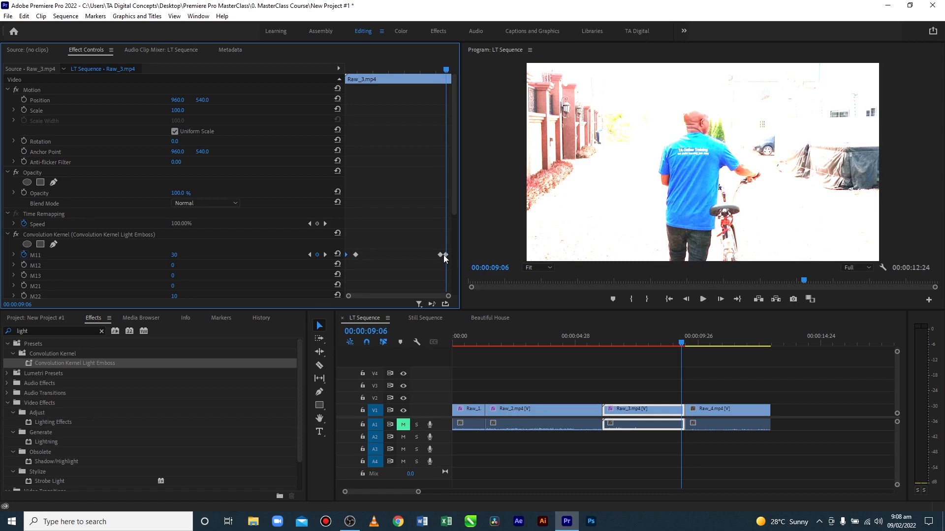
# Move Raw_3's last M11 keyframe to the clip's end and play from the clip's start into Raw_4
pyautogui.moveTo(444, 255); pyautogui.dragTo(448, 254)
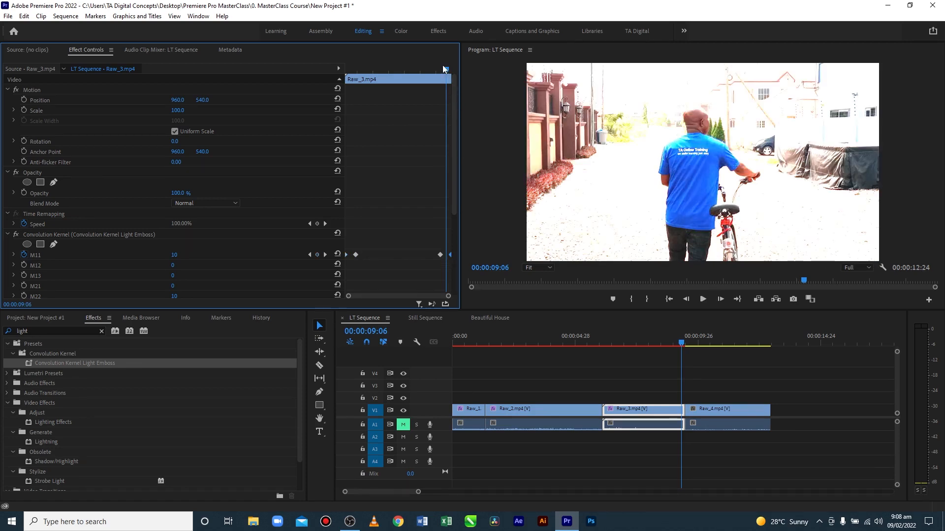
pyautogui.moveTo(447, 69); pyautogui.dragTo(328, 74)
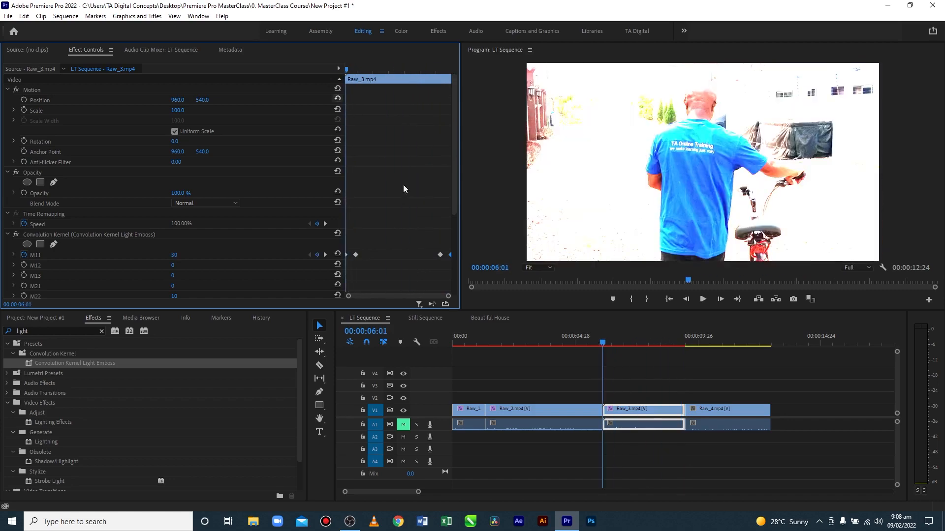
pyautogui.press('space')
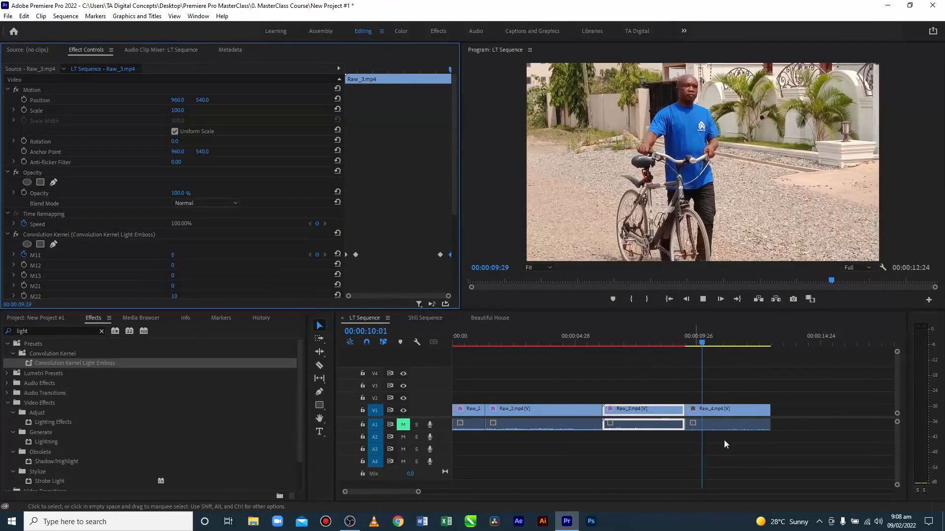
# Copy the keyframed Convolution Kernel effect from the start of Raw_3 to the start of Raw_4 at 00:00:09:11
pyautogui.click(721, 344)
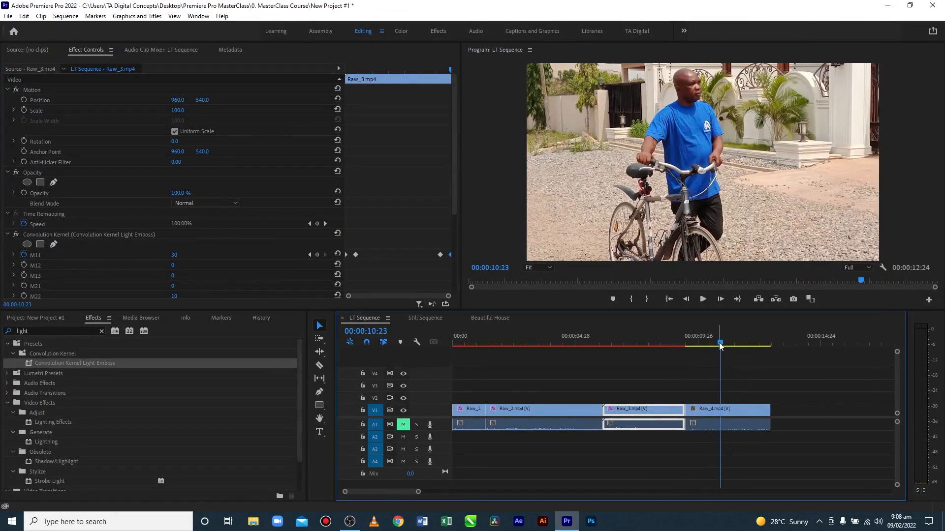
pyautogui.moveTo(720, 346); pyautogui.dragTo(681, 353)
pyautogui.click(706, 407)
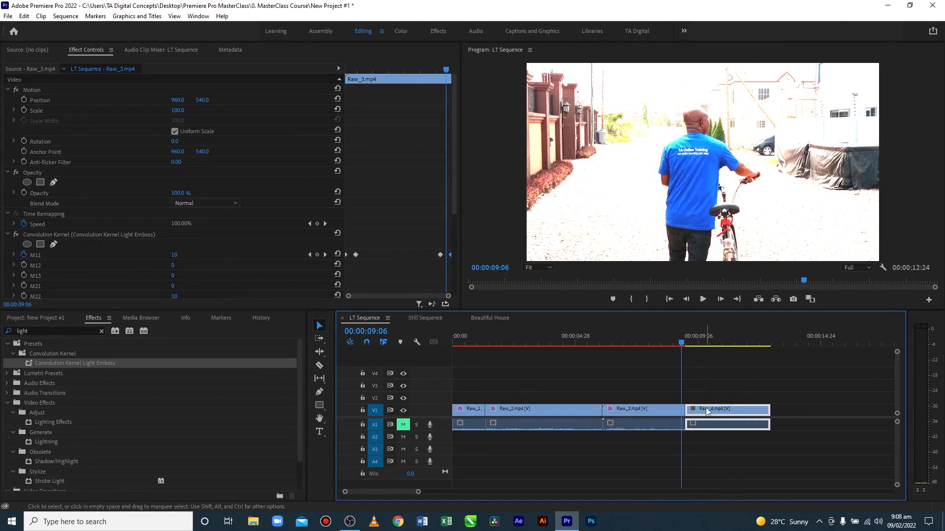
pyautogui.press('Down')
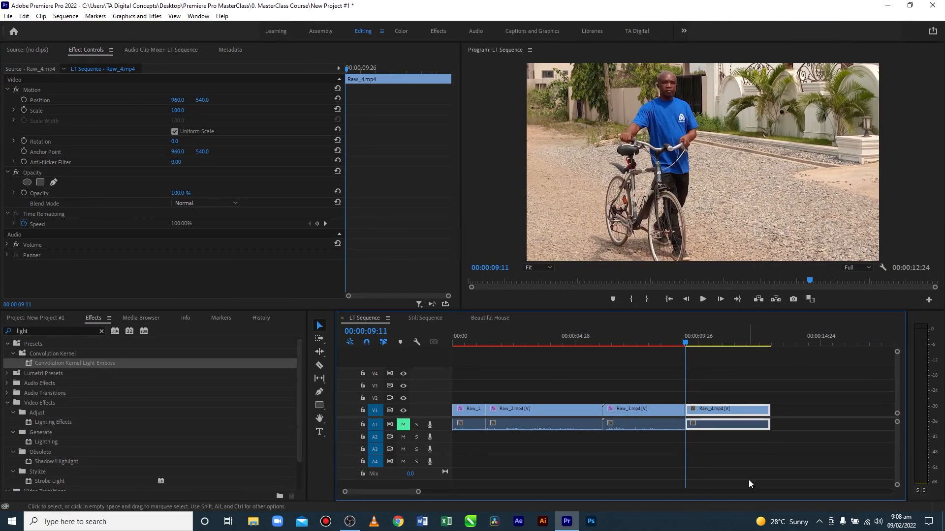
pyautogui.click(659, 413)
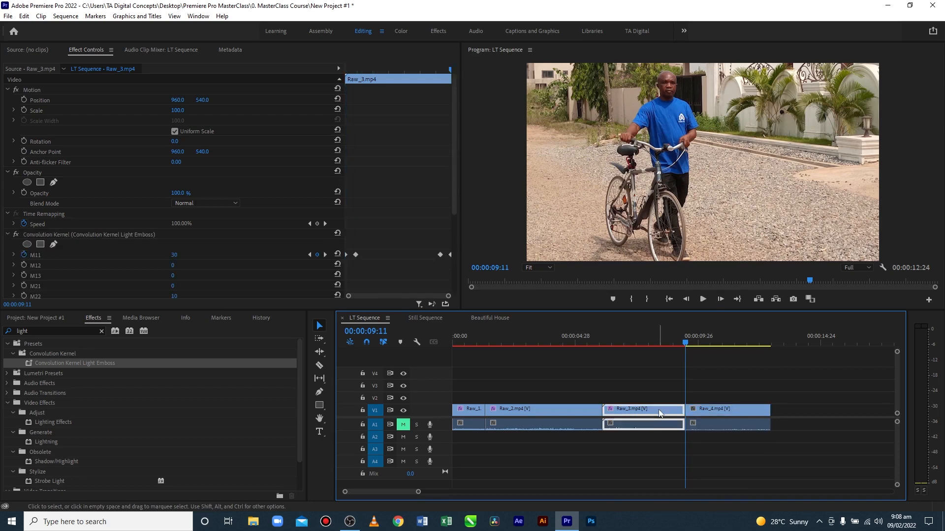
pyautogui.press('Up')
pyautogui.click(109, 233)
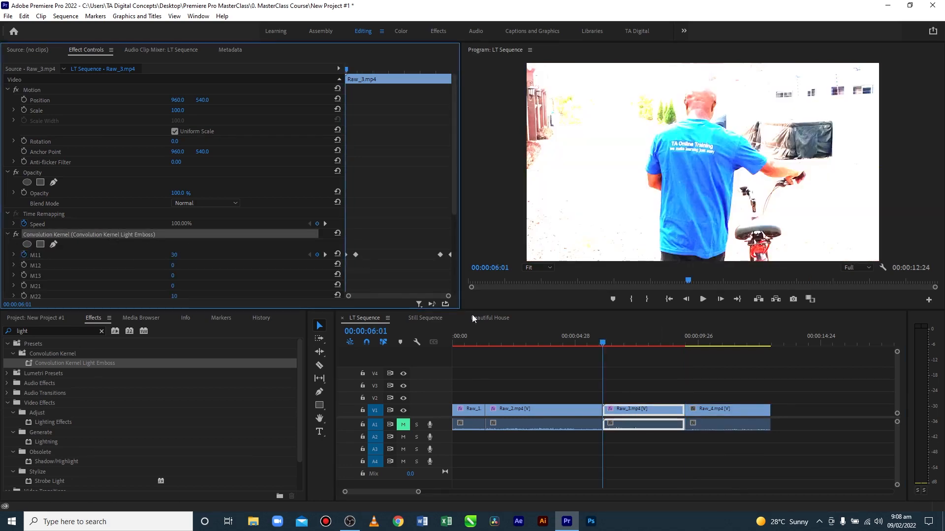
pyautogui.press('Down')
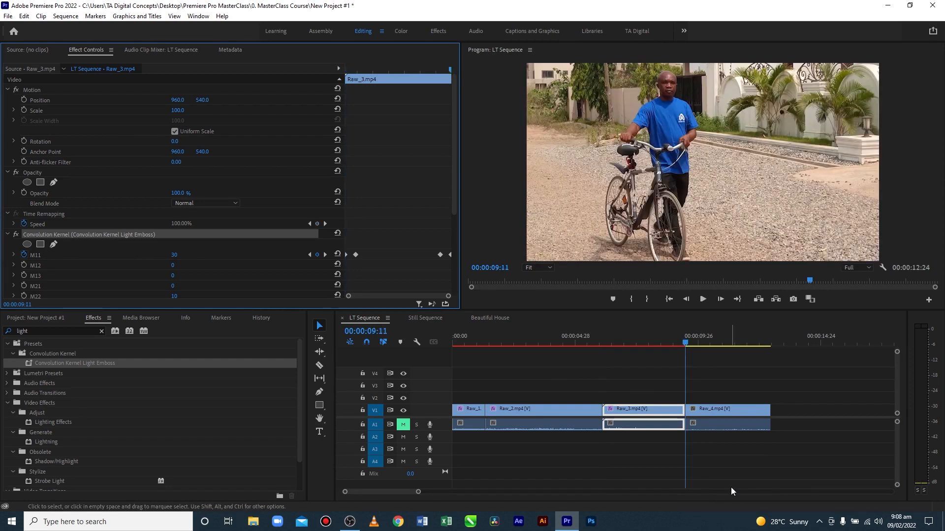
pyautogui.click(716, 403)
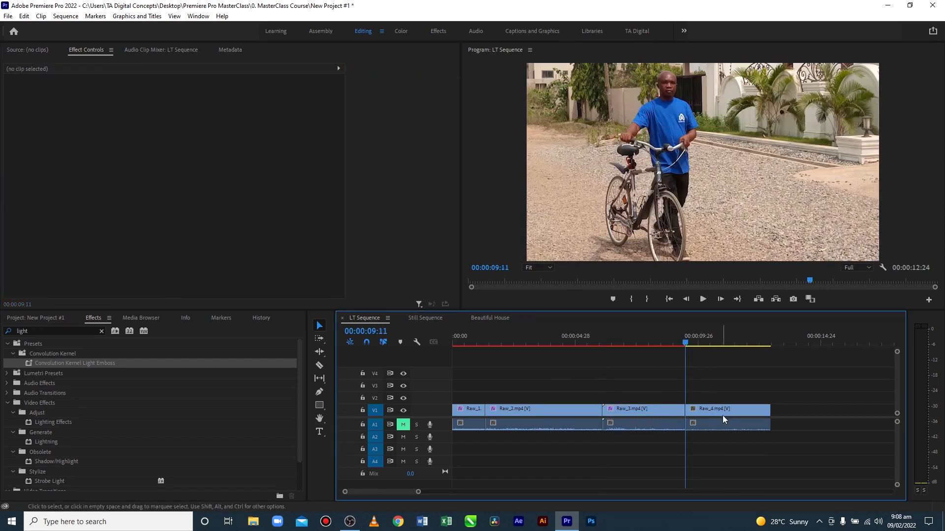
pyautogui.click(722, 414)
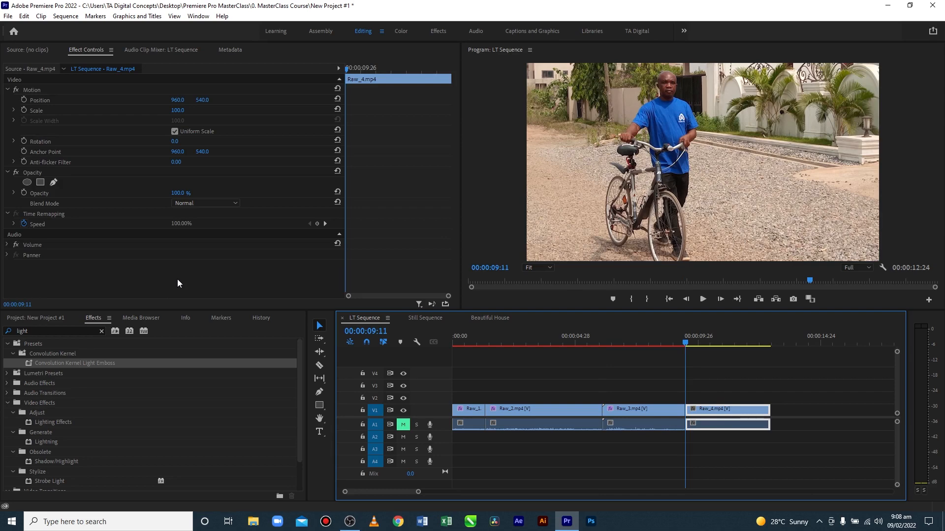
pyautogui.hotkey('ctrl', 'v')
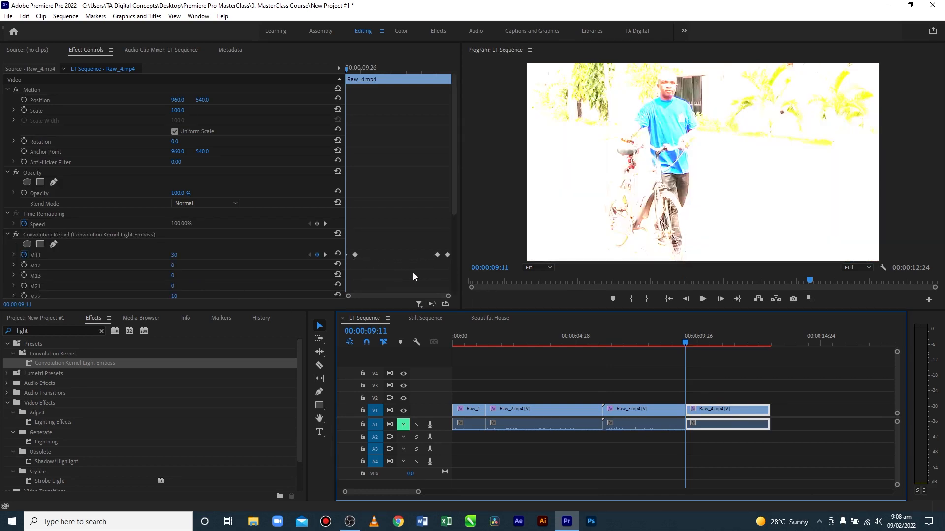
# Scrub through Raw_4 past its end to check the pasted flash, and save the project
pyautogui.click(728, 342)
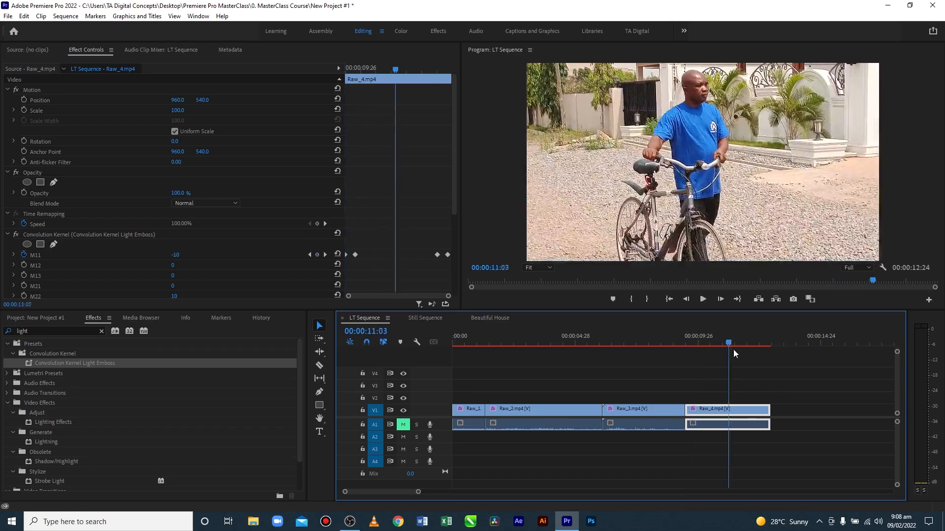
pyautogui.moveTo(734, 351); pyautogui.dragTo(773, 351)
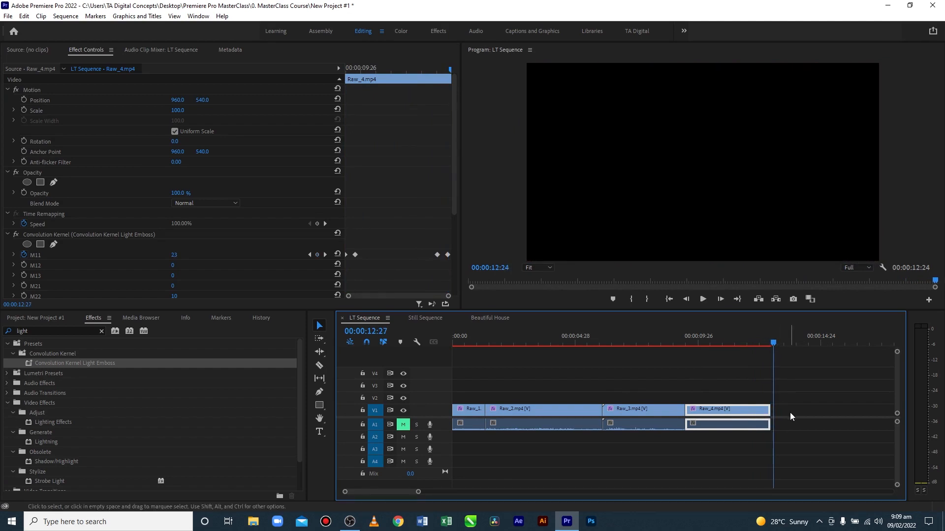
pyautogui.hotkey('ctrl', 's')
# Go back to the earlier clips and play the sequence through to the end of Raw_4
pyautogui.press('Up')
pyautogui.press('Up')
pyautogui.press('Up')
pyautogui.press('Up')
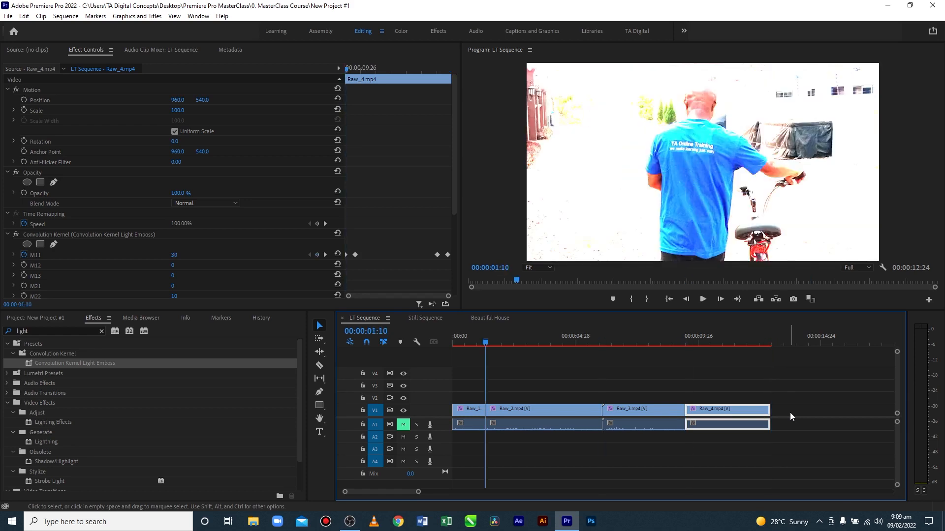
pyautogui.press('space')
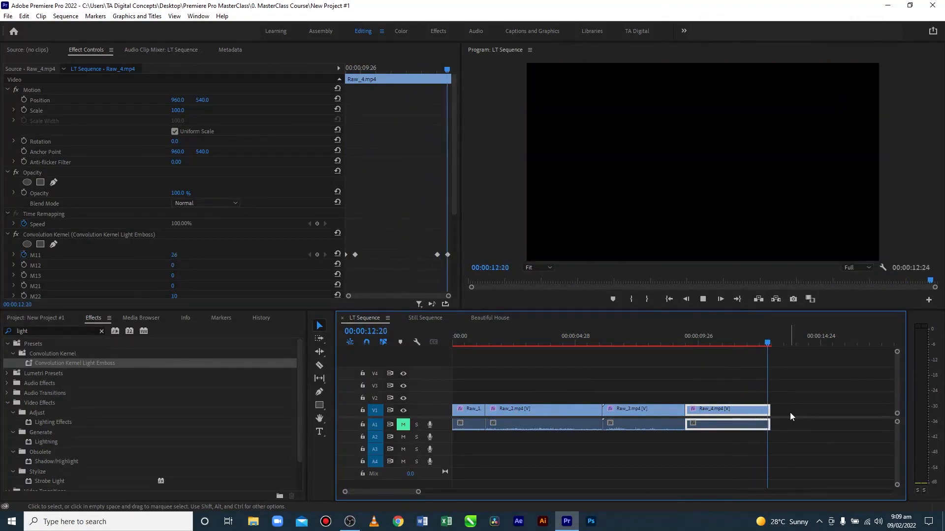
# Return to the sequence start with no clip selected and render the sequence In to Out, moving the progress dialog aside
pyautogui.press('Up')
pyautogui.press('Up')
pyautogui.press('Up')
pyautogui.press('Up')
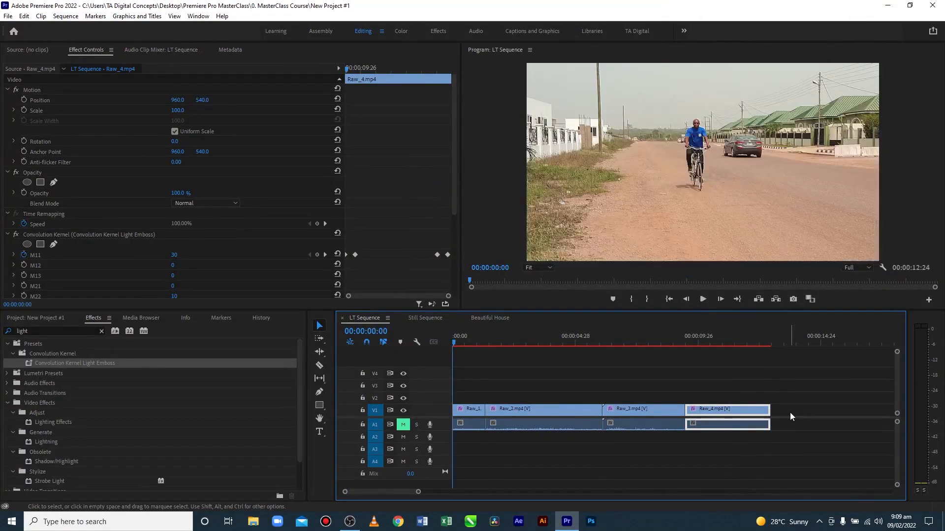
pyautogui.click(530, 449)
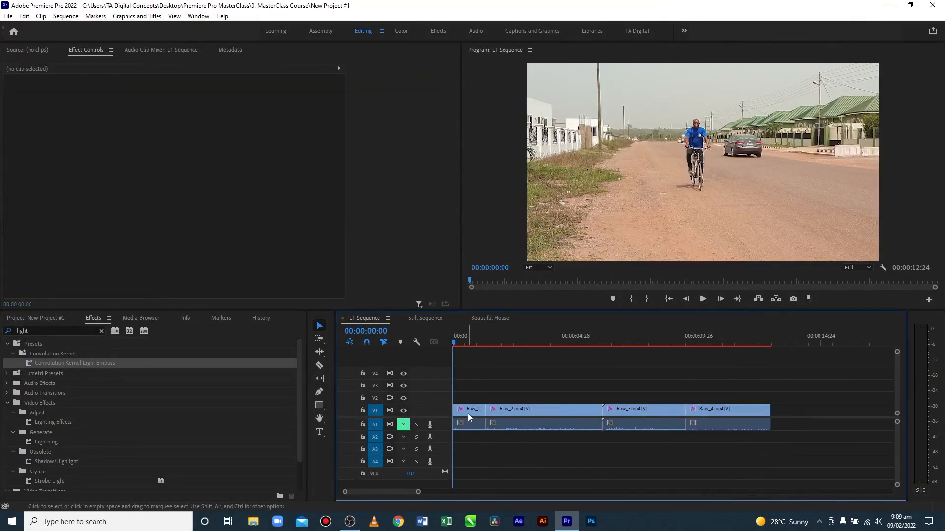
pyautogui.click(66, 16)
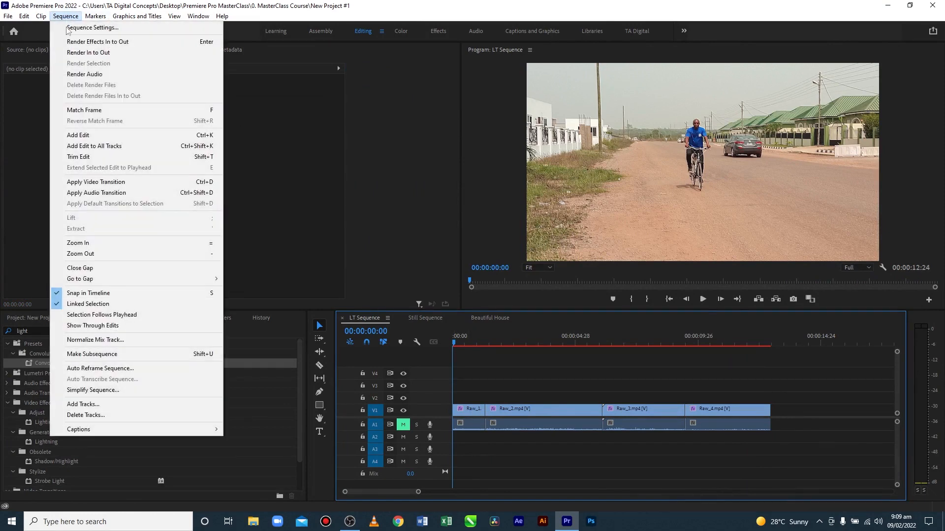
pyautogui.click(97, 53)
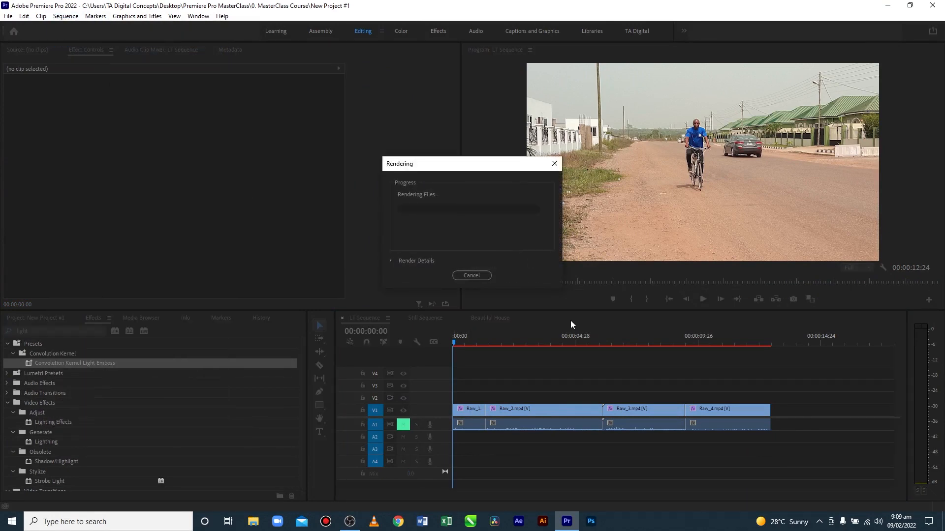
pyautogui.moveTo(485, 164); pyautogui.dragTo(611, 170)
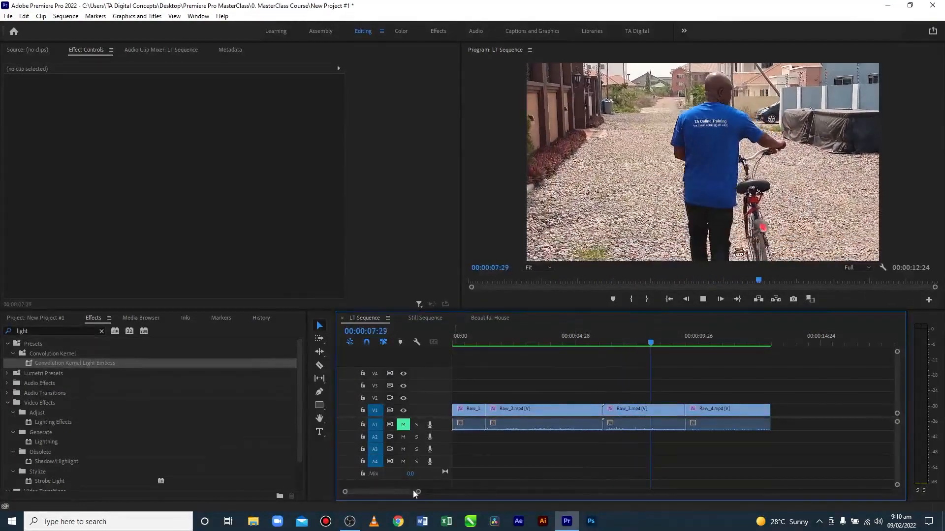
# Play the rendered sequence from 00:00:00:00 into Raw_2
pyautogui.moveTo(418, 492); pyautogui.dragTo(479, 492)
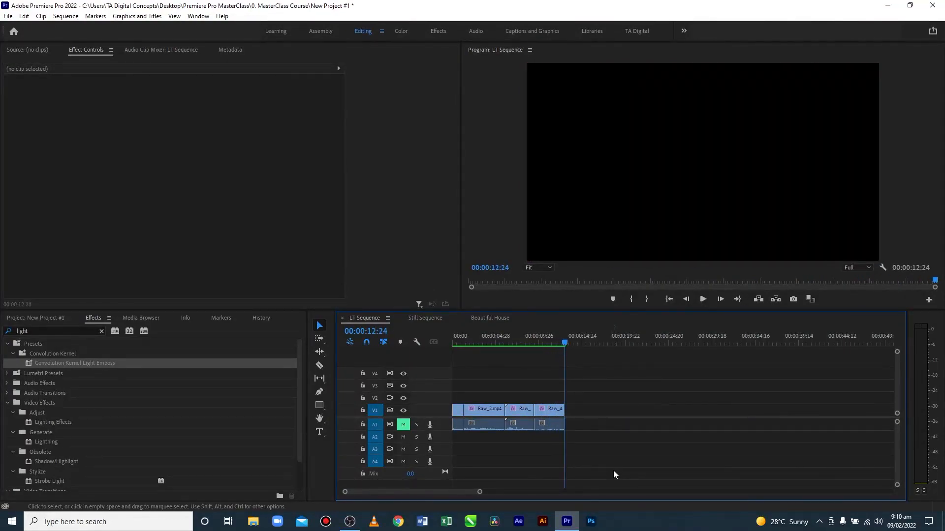
pyautogui.press('Up')
pyautogui.press('Up')
pyautogui.press('Up')
pyautogui.press('Up')
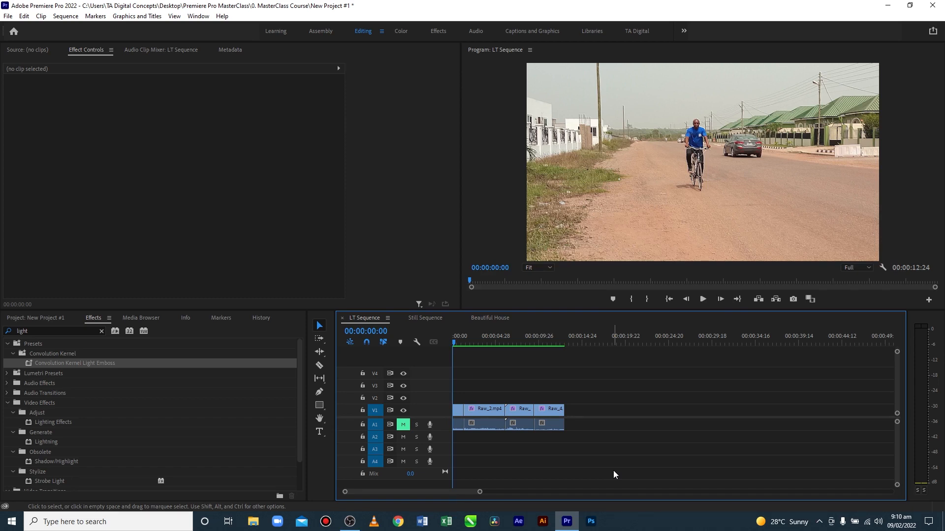
pyautogui.press('space')
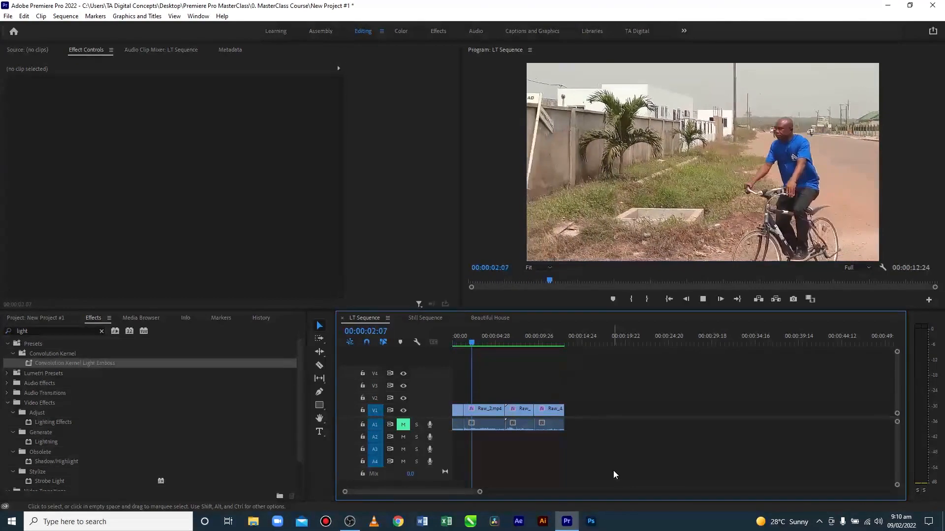
# Restart playback from the sequence start and watch all the flash transitions through to the end of Raw_4
pyautogui.press('Up')
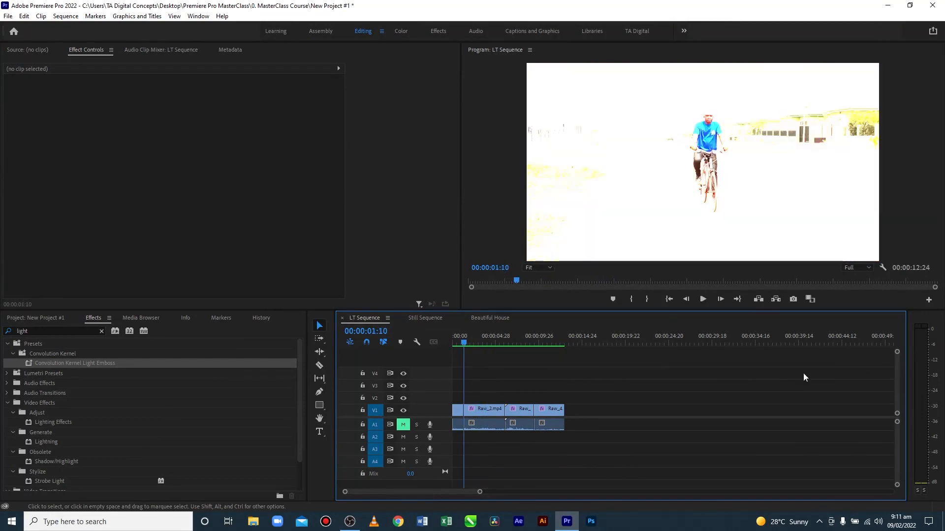
pyautogui.press('Up')
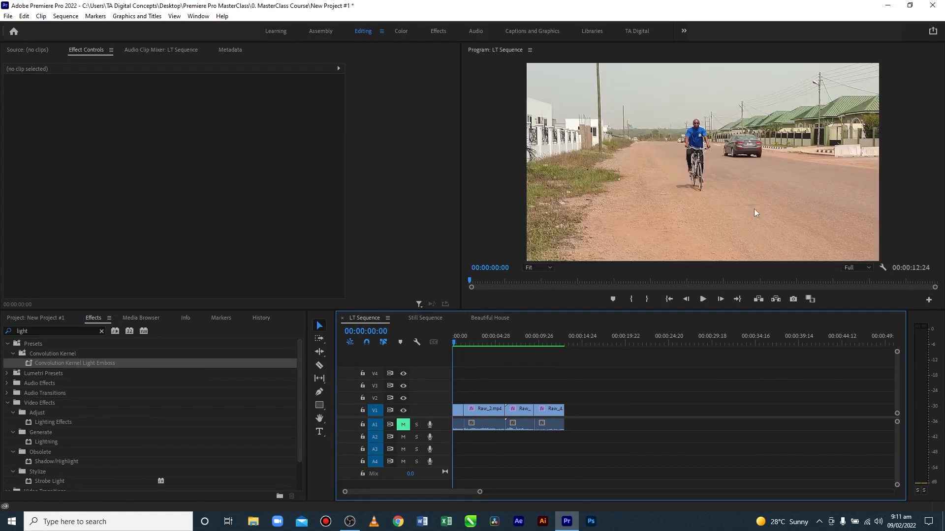
pyautogui.press('space')
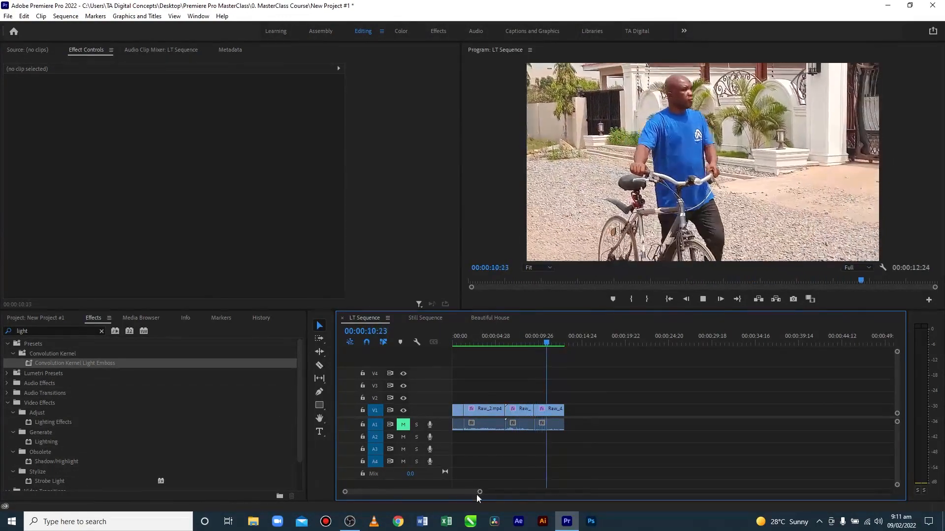
pyautogui.moveTo(480, 492); pyautogui.dragTo(431, 492)
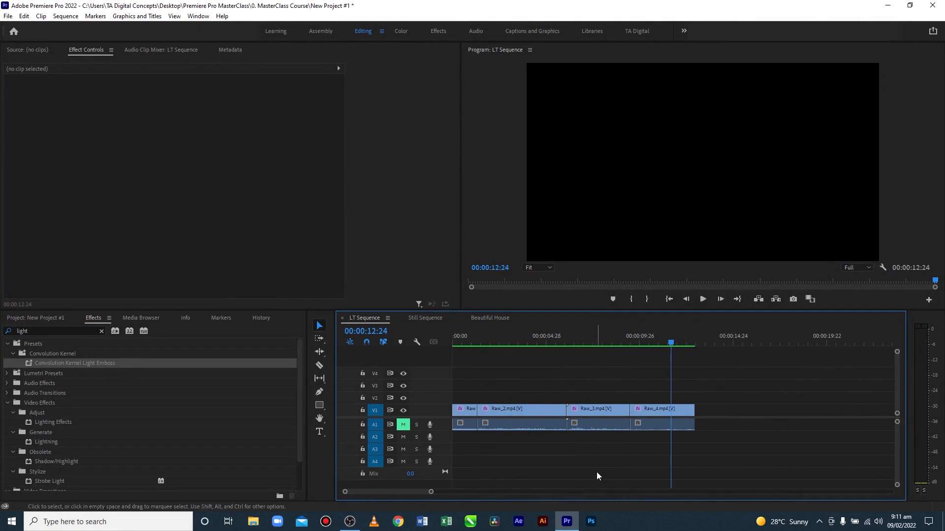
# Return to the sequence start and step through the cuts to the flash between Raw_2 and Raw_3 at 00:00:06:01
pyautogui.press('Up')
pyautogui.press('Up')
pyautogui.press('Up')
pyautogui.press('Up')
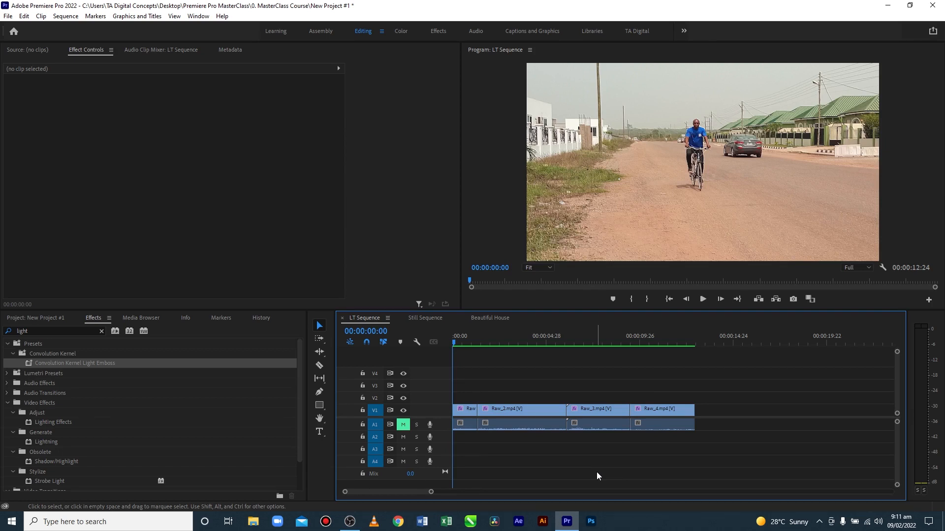
pyautogui.press('Down')
pyautogui.press('Down')
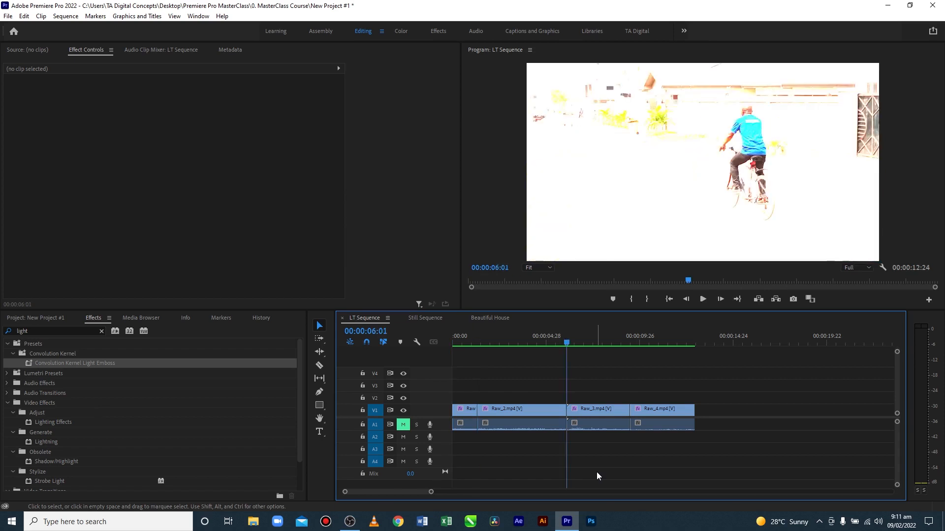